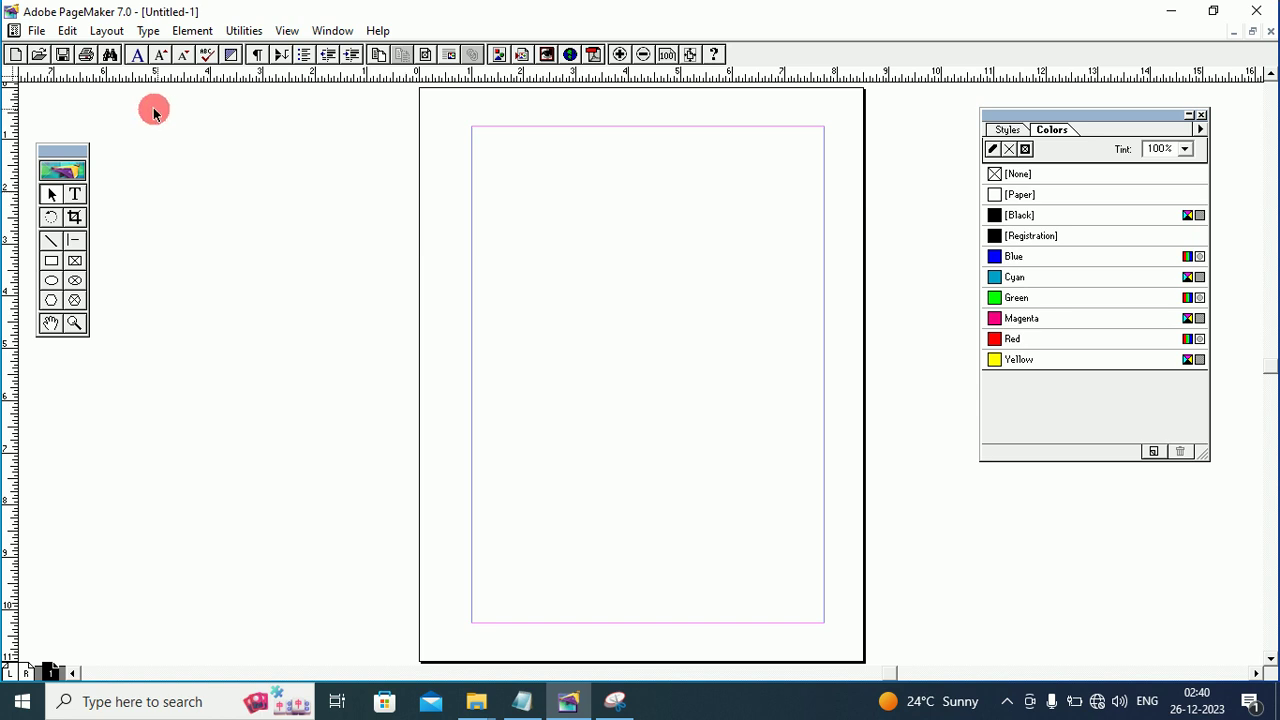
Import the KD007 image from the "photos for tutorial" folder, including a complete copy of it in the publication.
left_click(37, 31)
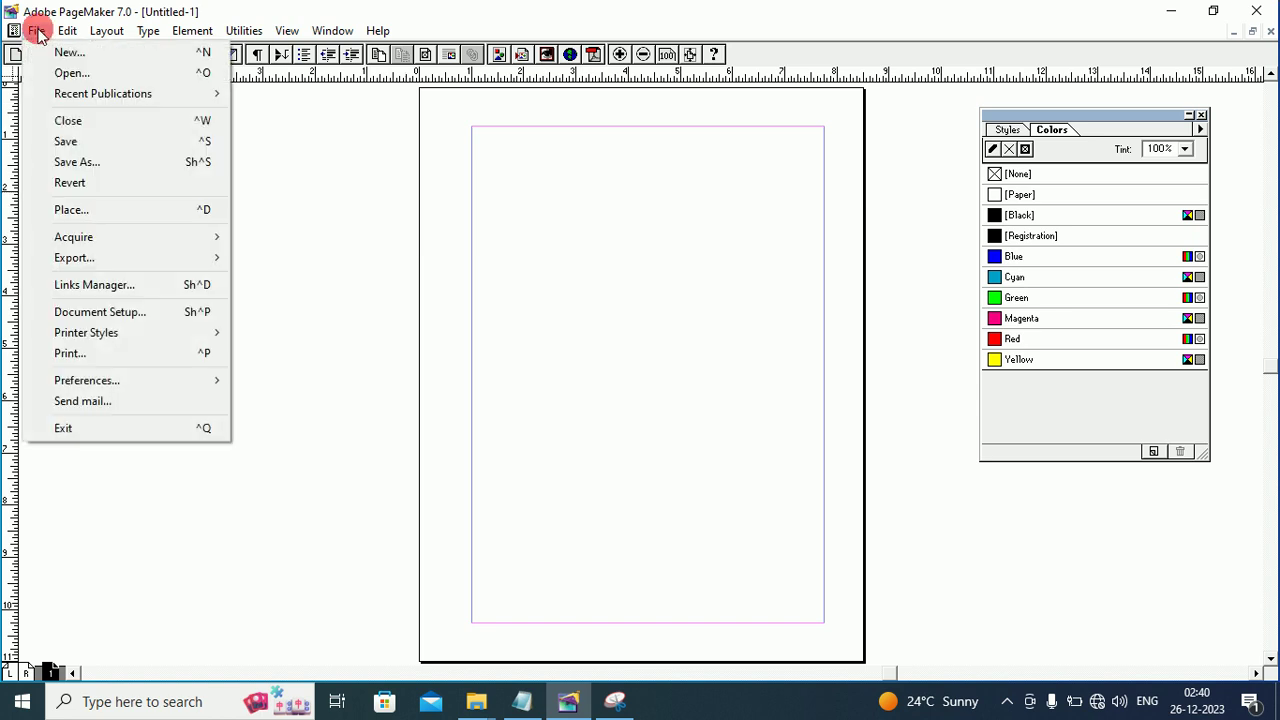
left_click(107, 215)
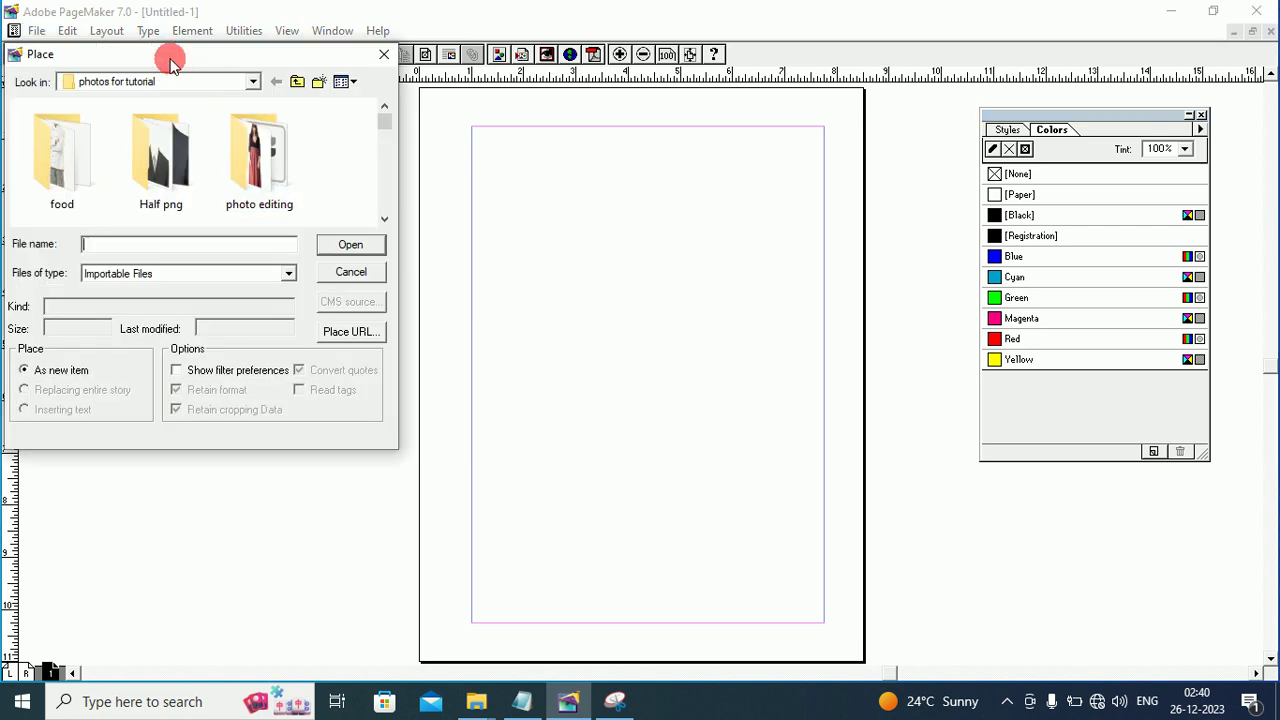
left_click_drag(171, 57, 258, 105)
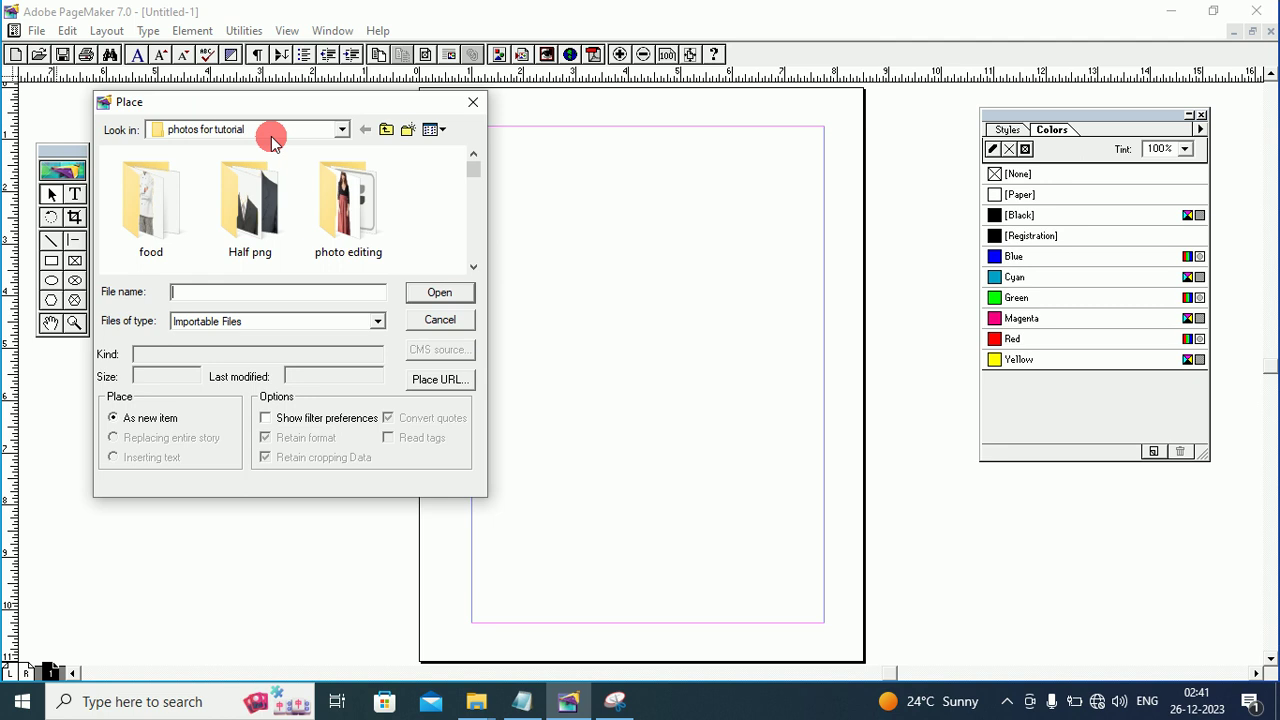
left_click_drag(474, 166, 473, 180)
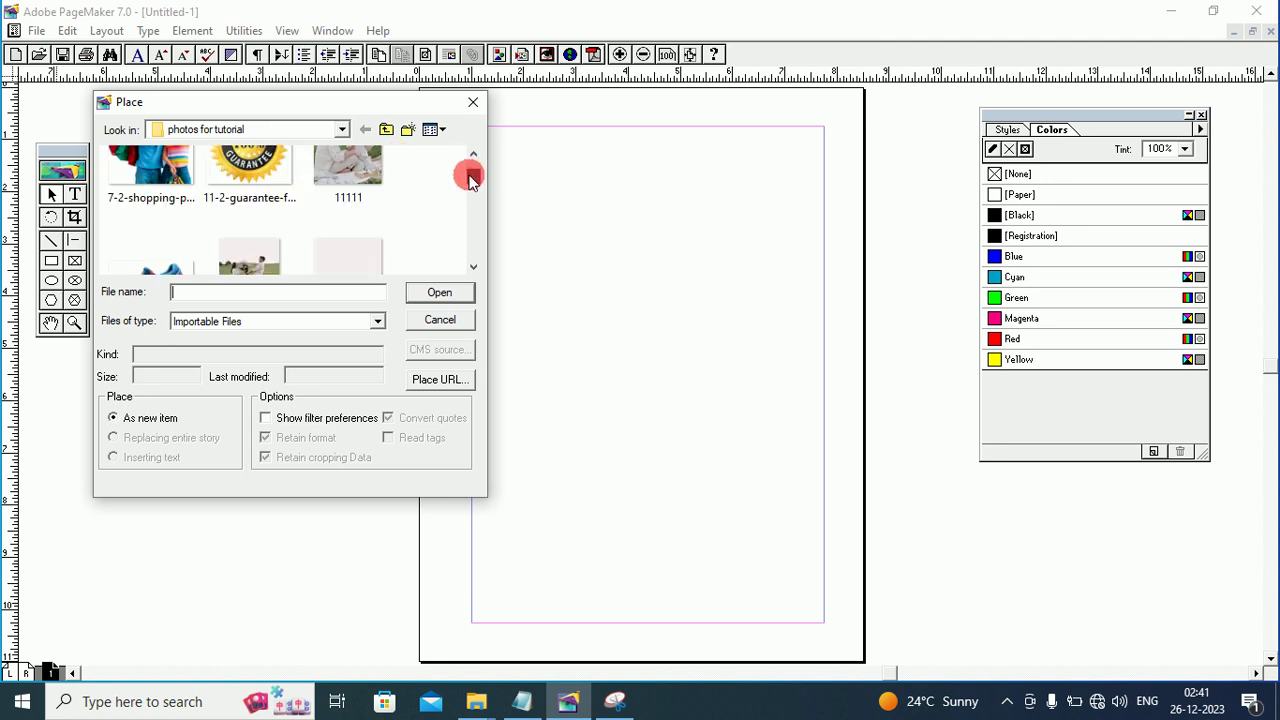
left_click(474, 265)
left_click(474, 265)
left_click(474, 265)
left_click(474, 265)
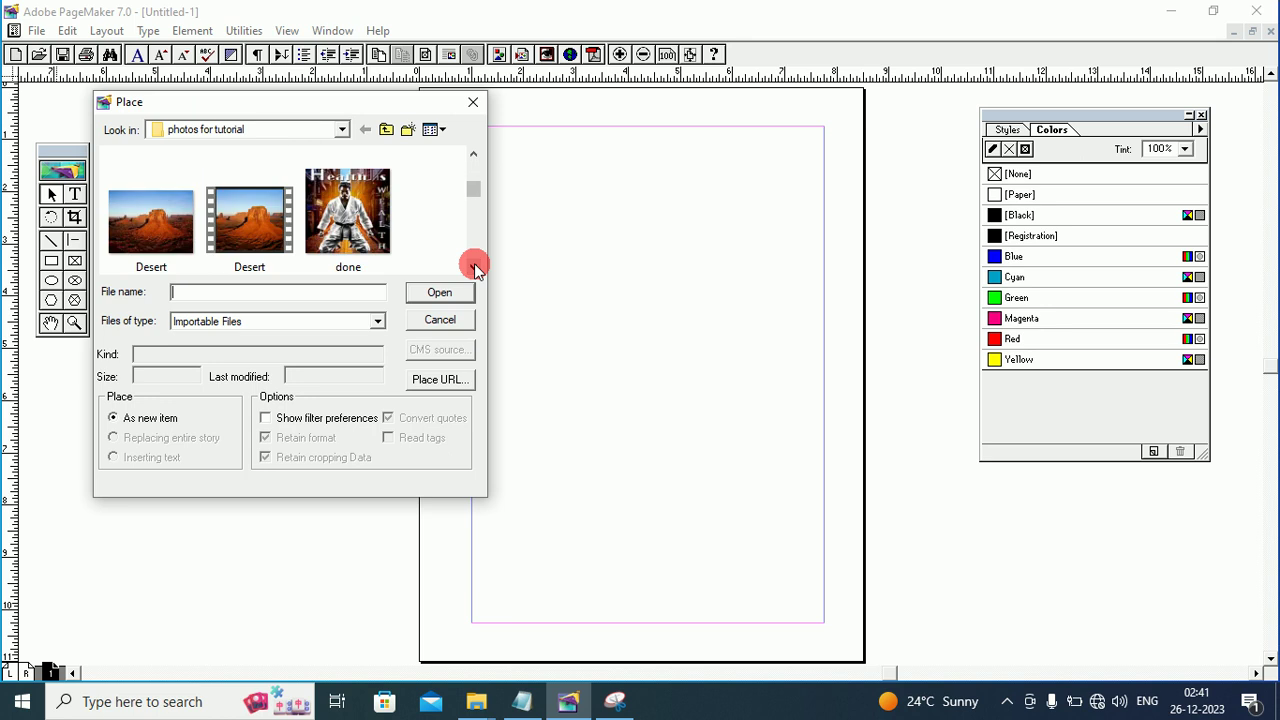
left_click(474, 265)
left_click(474, 265)
left_click(474, 265)
left_click(474, 265)
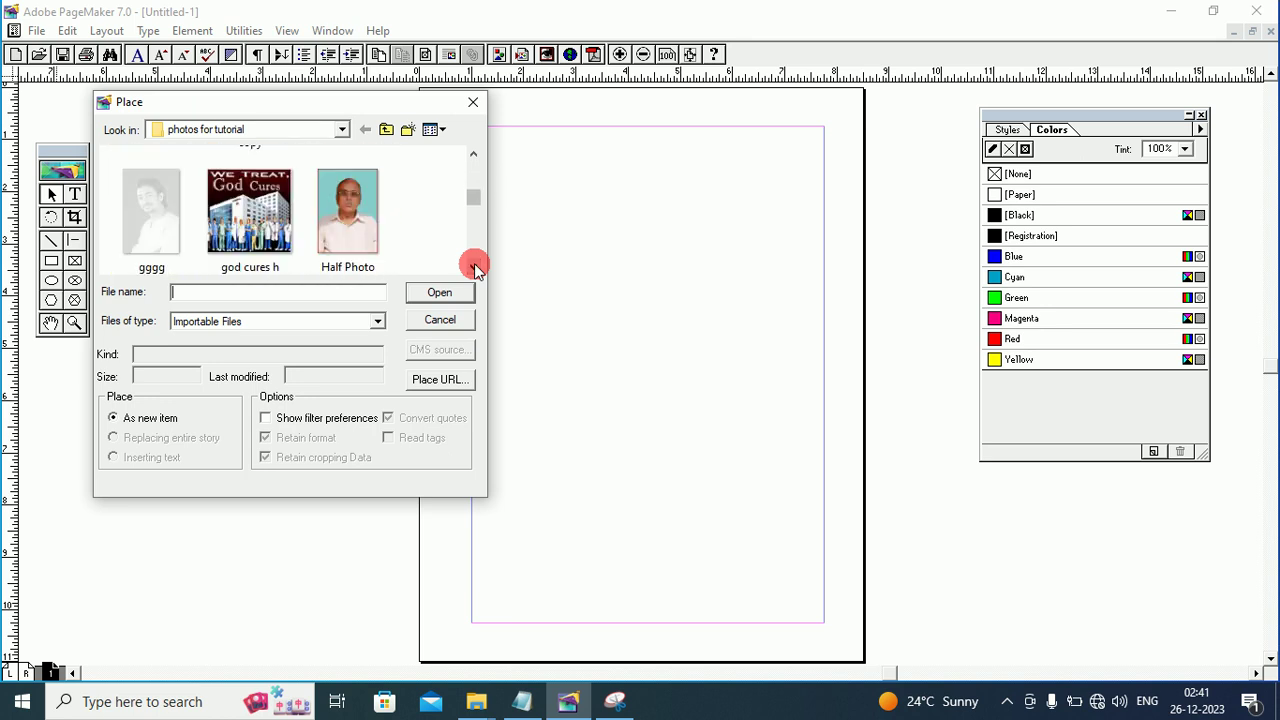
left_click(474, 265)
left_click(474, 265)
left_click(474, 265)
left_click(474, 265)
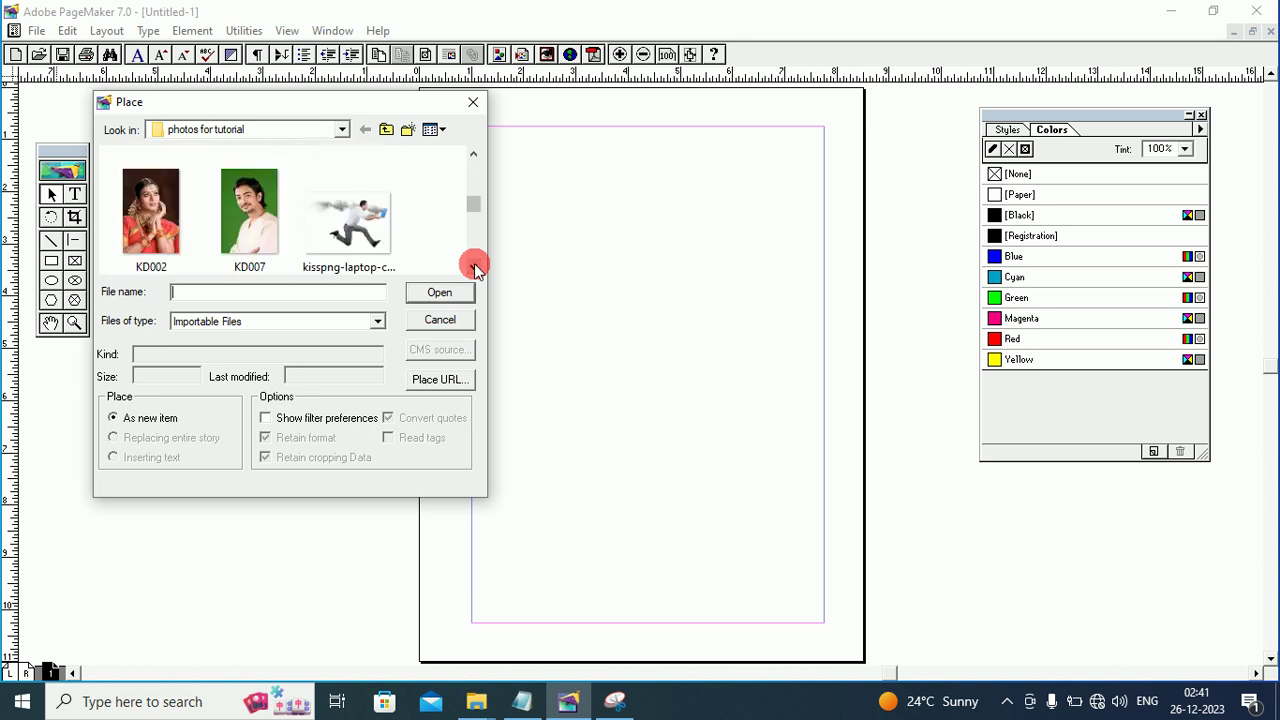
left_click(245, 210)
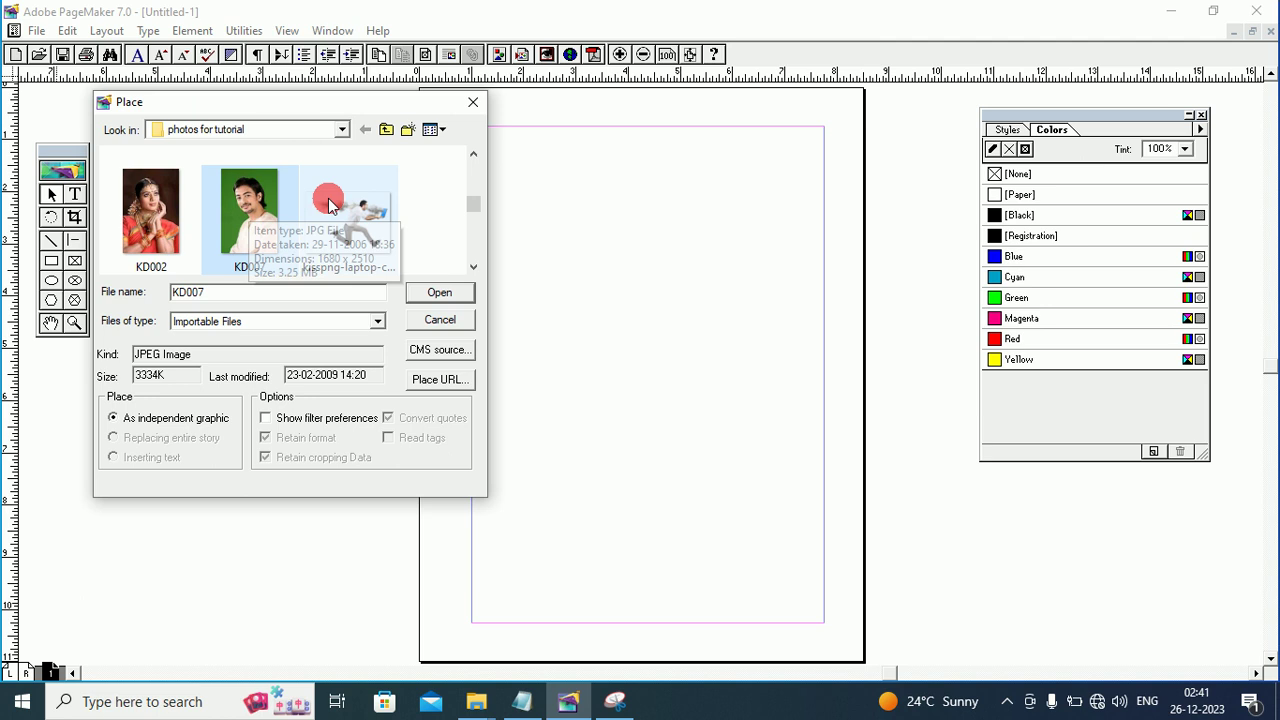
left_click(440, 292)
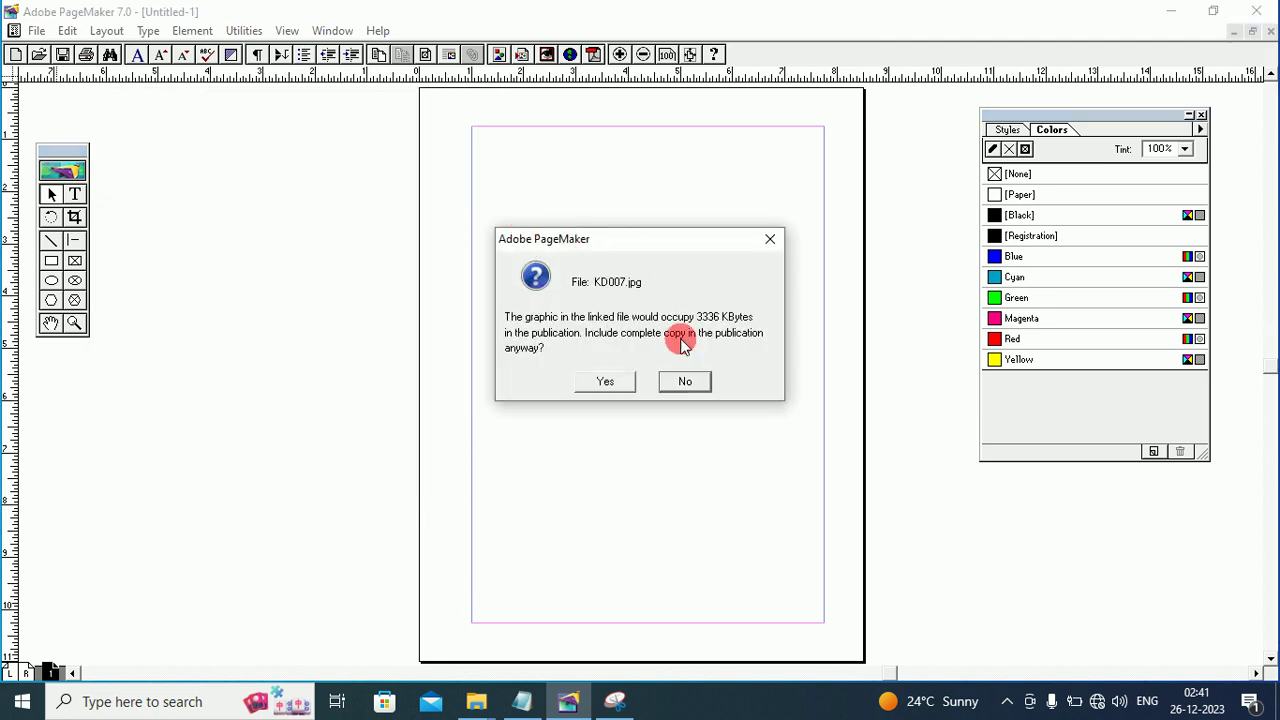
left_click(602, 388)
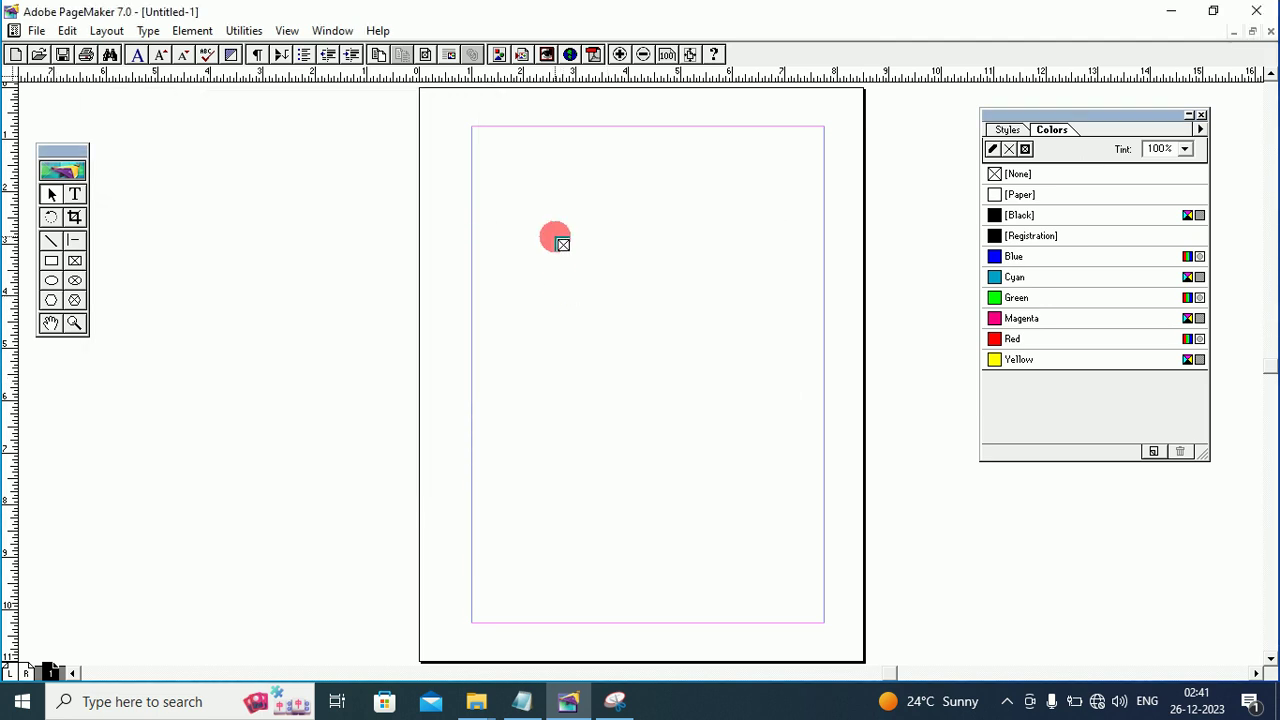
Place the imported photo inside the page's upper margins at about 5.2 in wide, stretching its top edge to about 5.2 in high.
left_click_drag(498, 185, 769, 440)
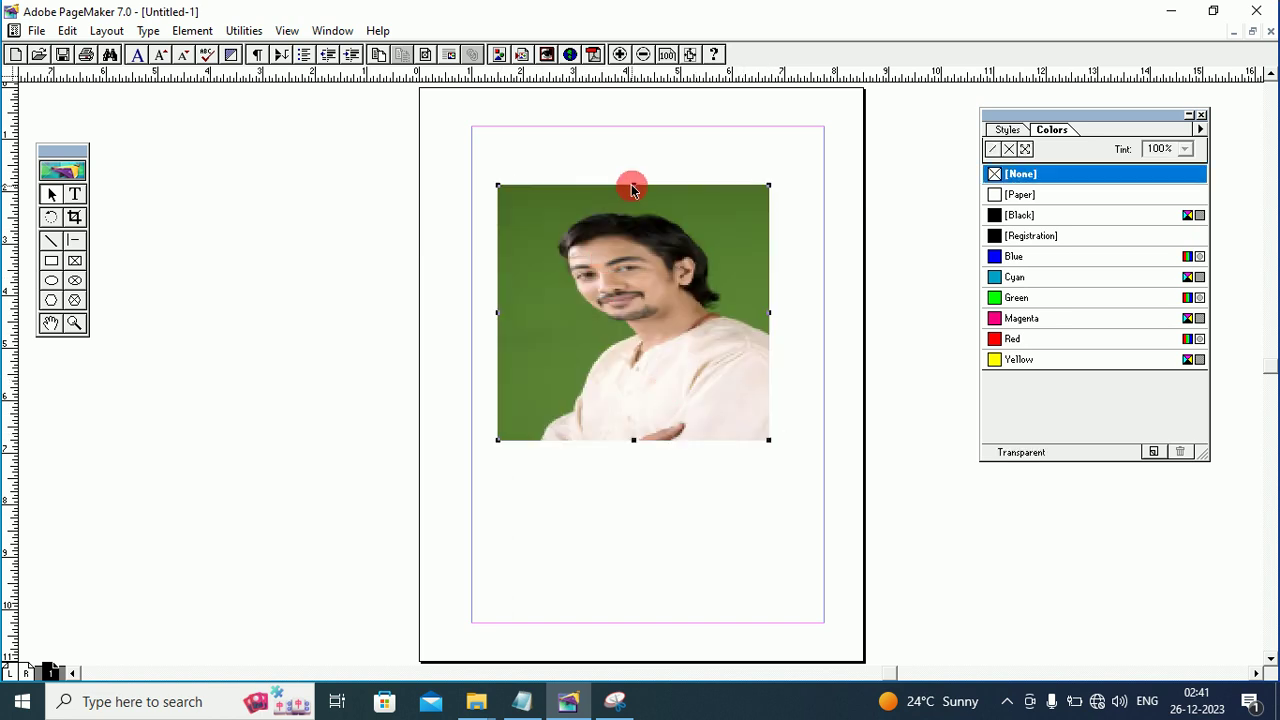
left_click_drag(632, 186, 633, 172)
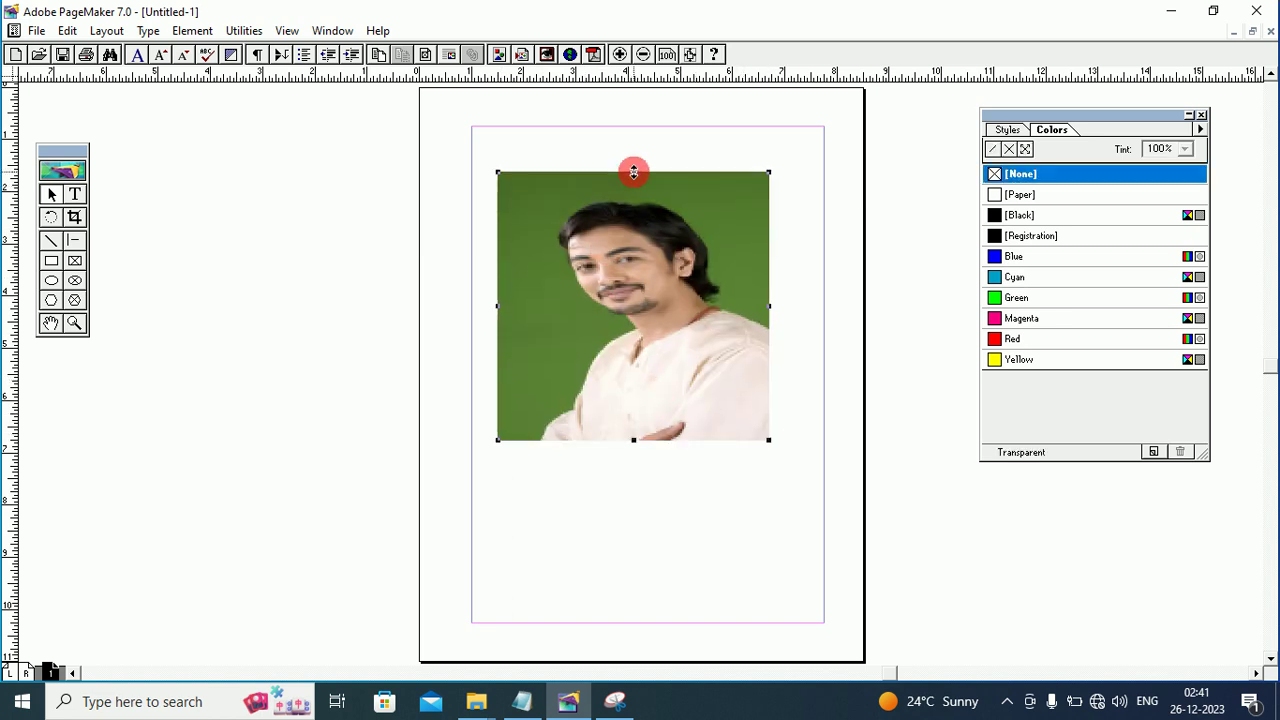
Select the photo and set the graphics display preference to High resolution, accepting the additional preferences with a standard display resolution of 100%.
left_click(50, 323)
left_click_drag(496, 337, 331, 289)
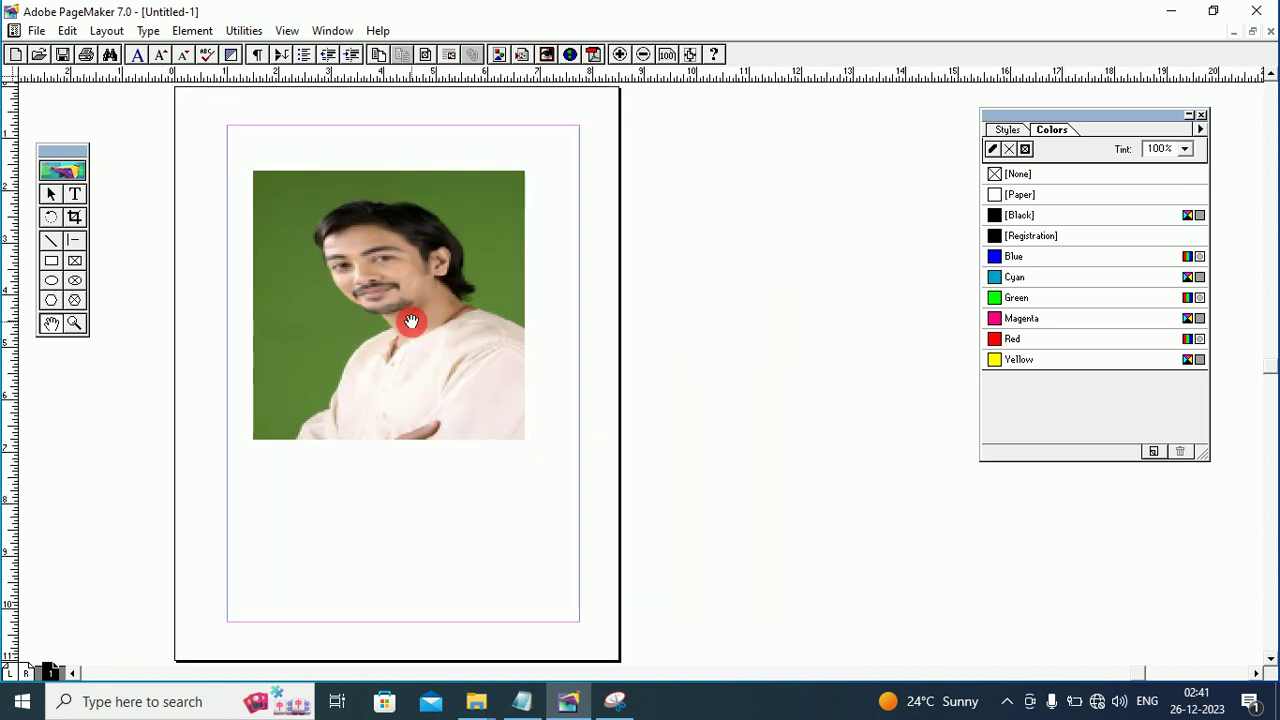
left_click(52, 194)
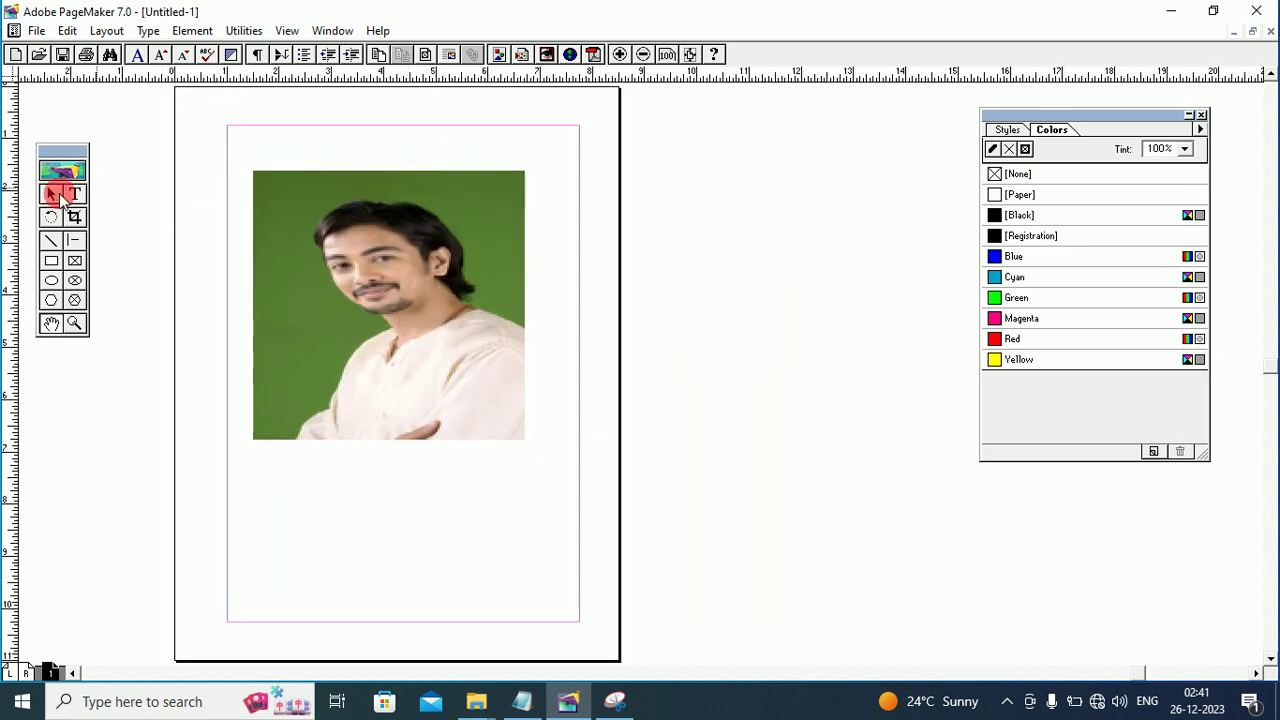
left_click(309, 228)
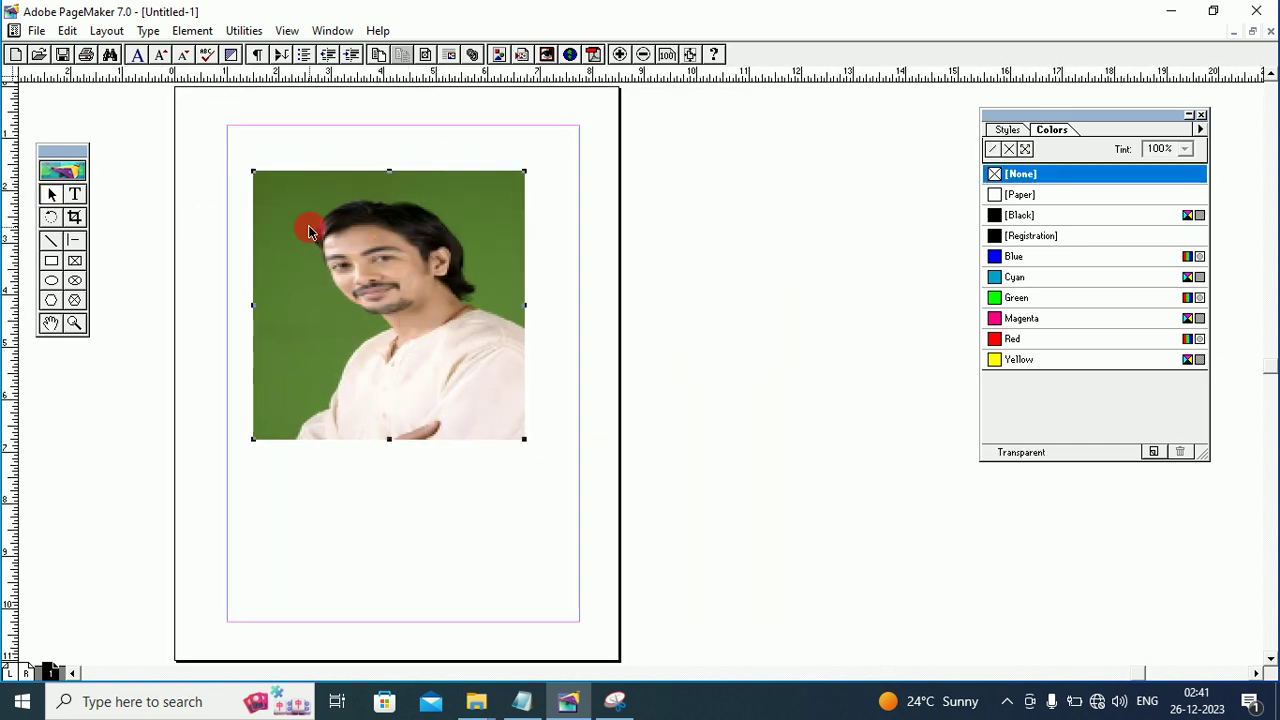
left_click(40, 36)
mouse_move(142, 385)
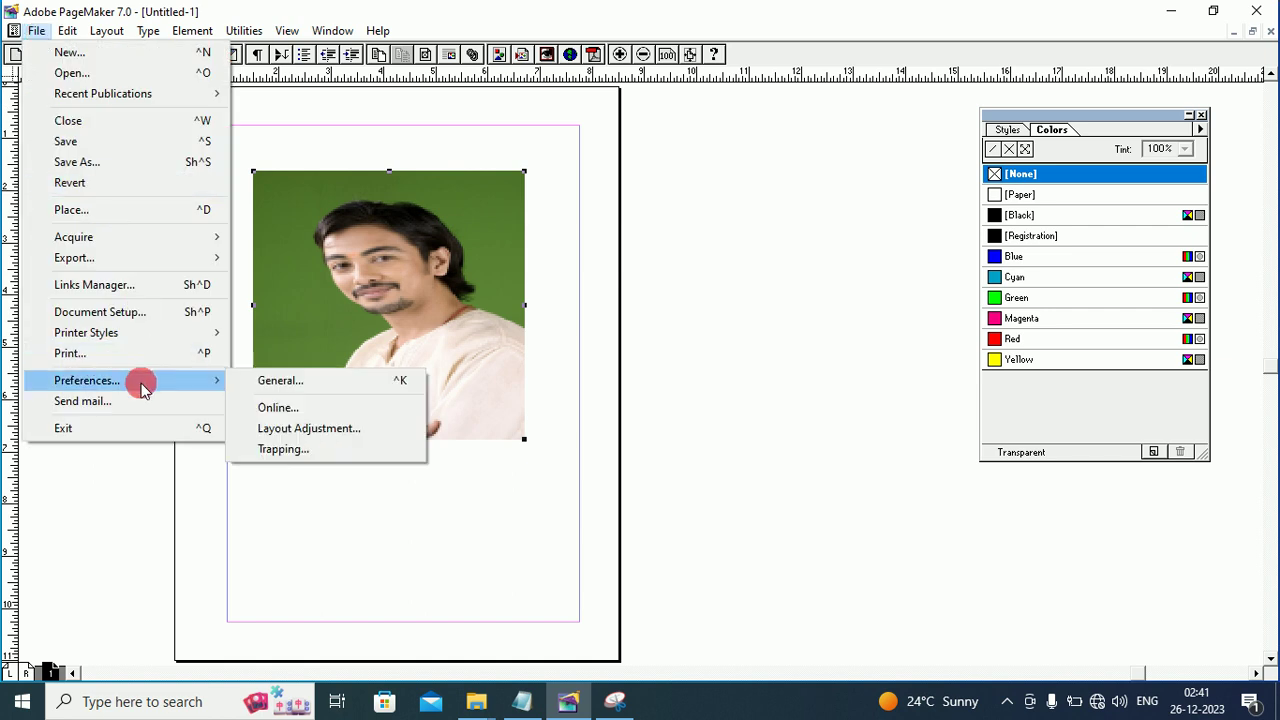
left_click(290, 382)
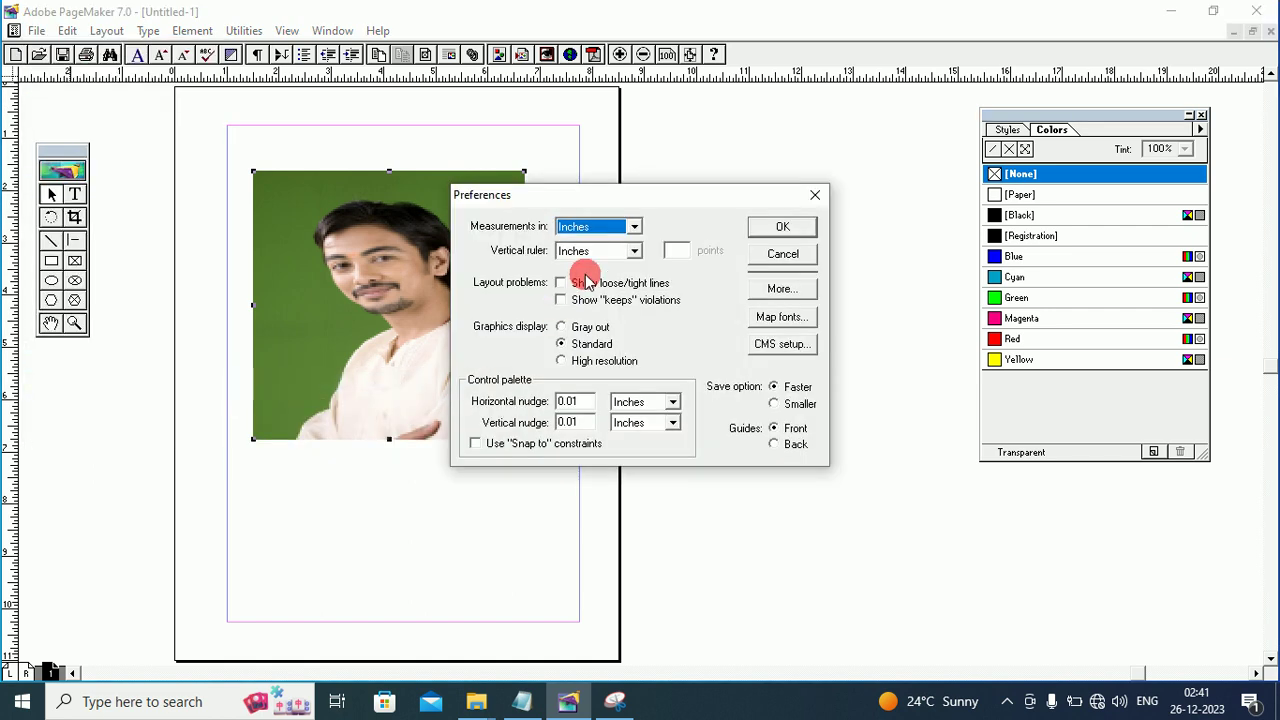
left_click(563, 362)
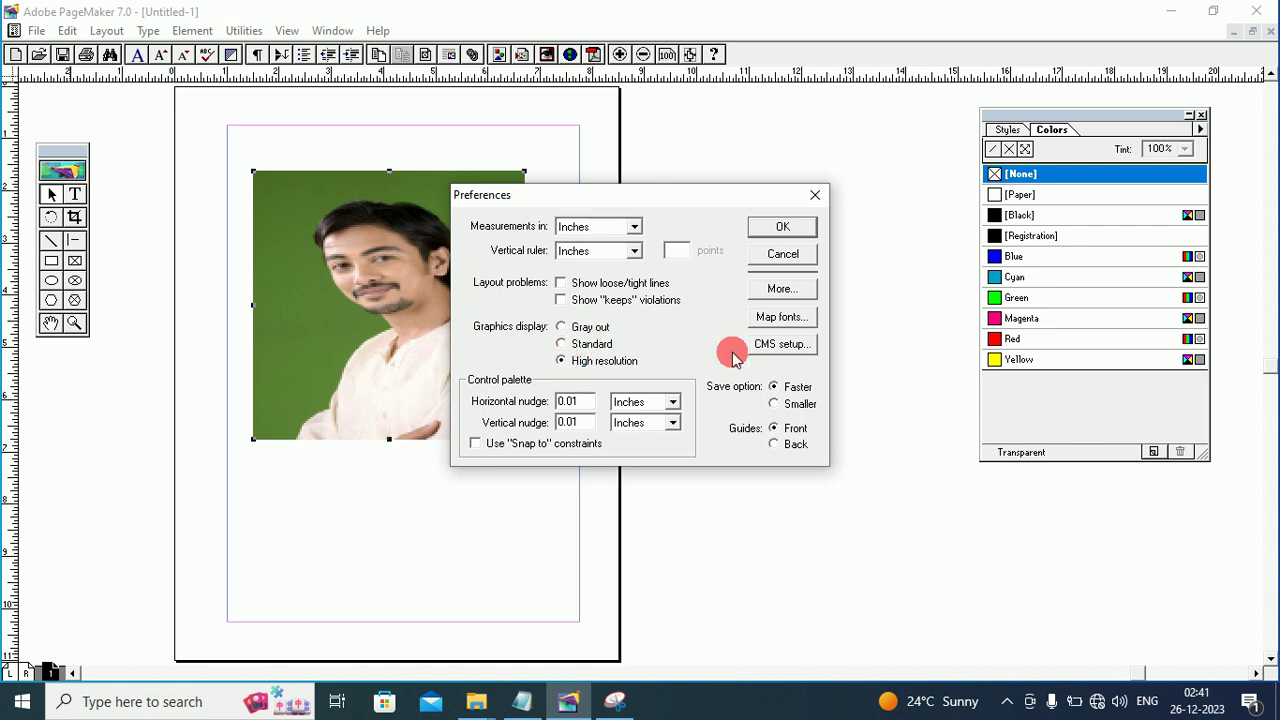
left_click(775, 288)
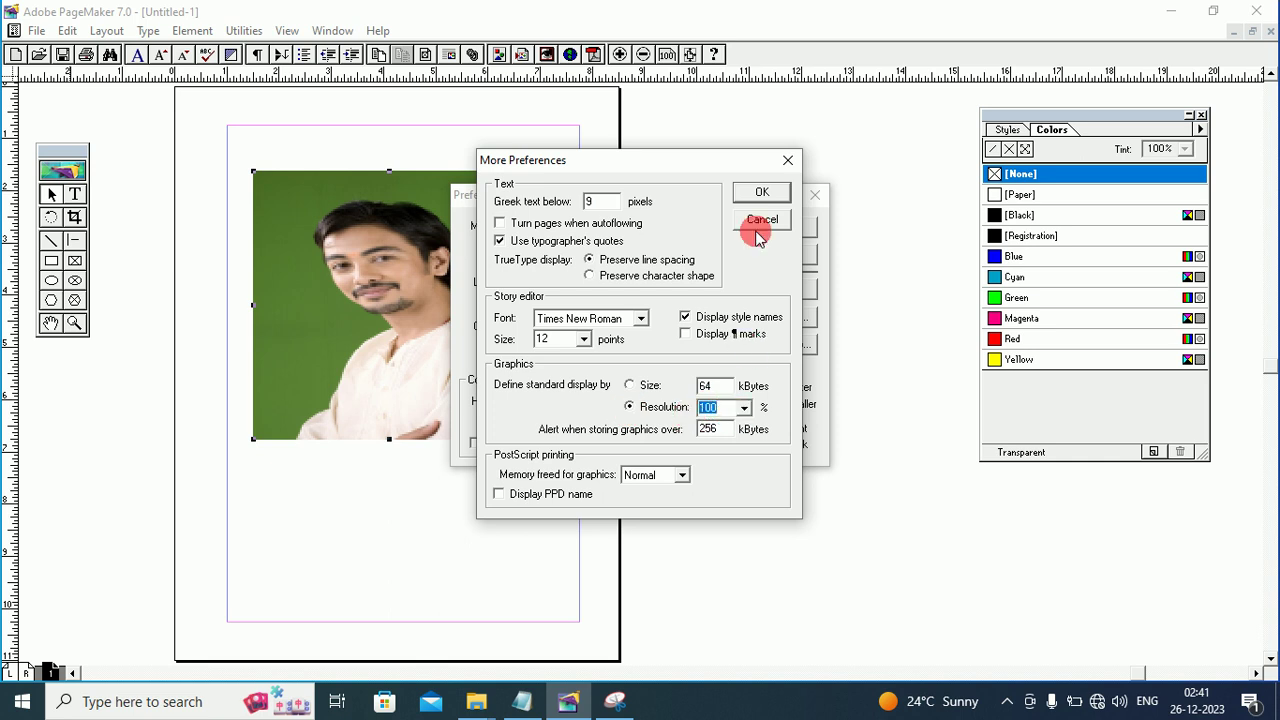
left_click(760, 194)
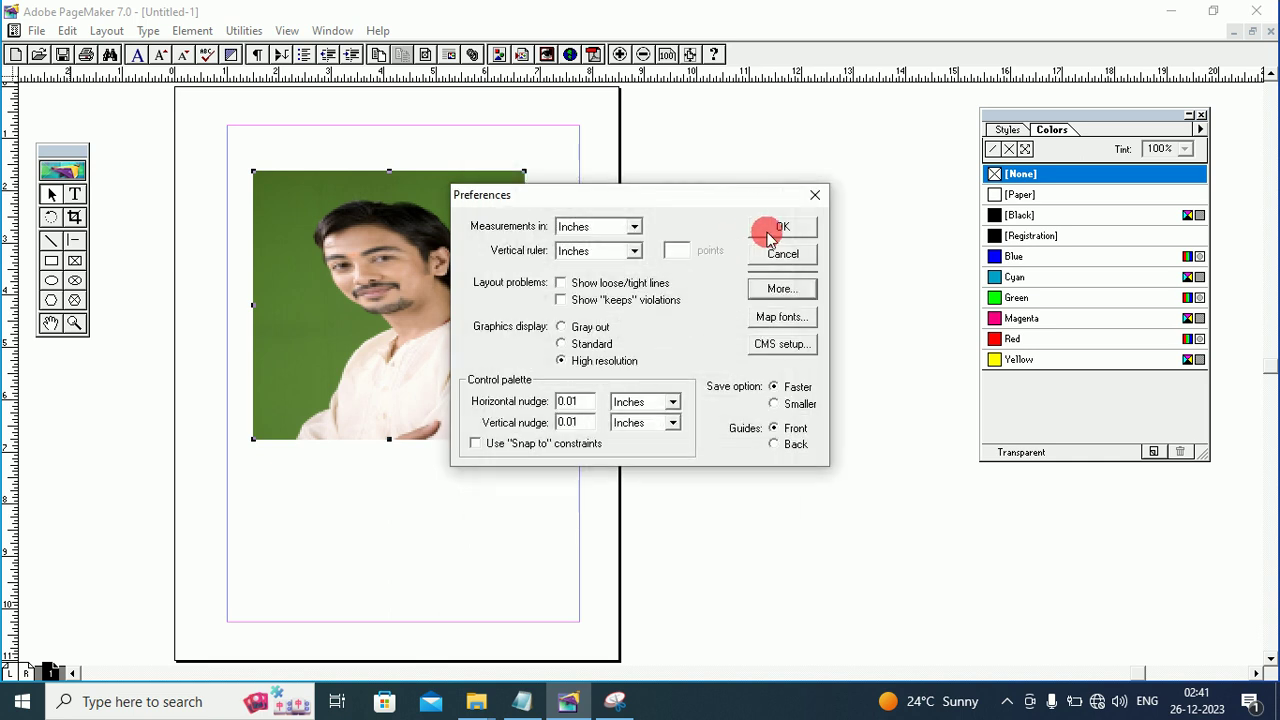
left_click(775, 229)
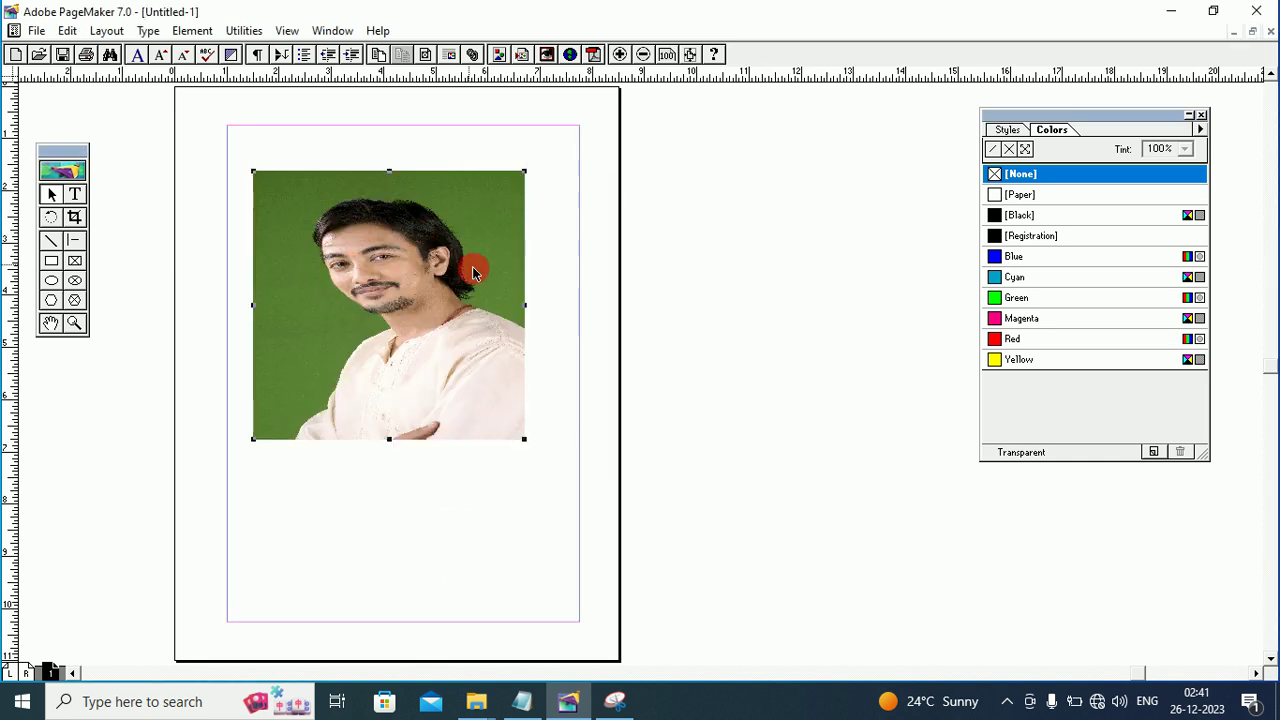
left_click(587, 254)
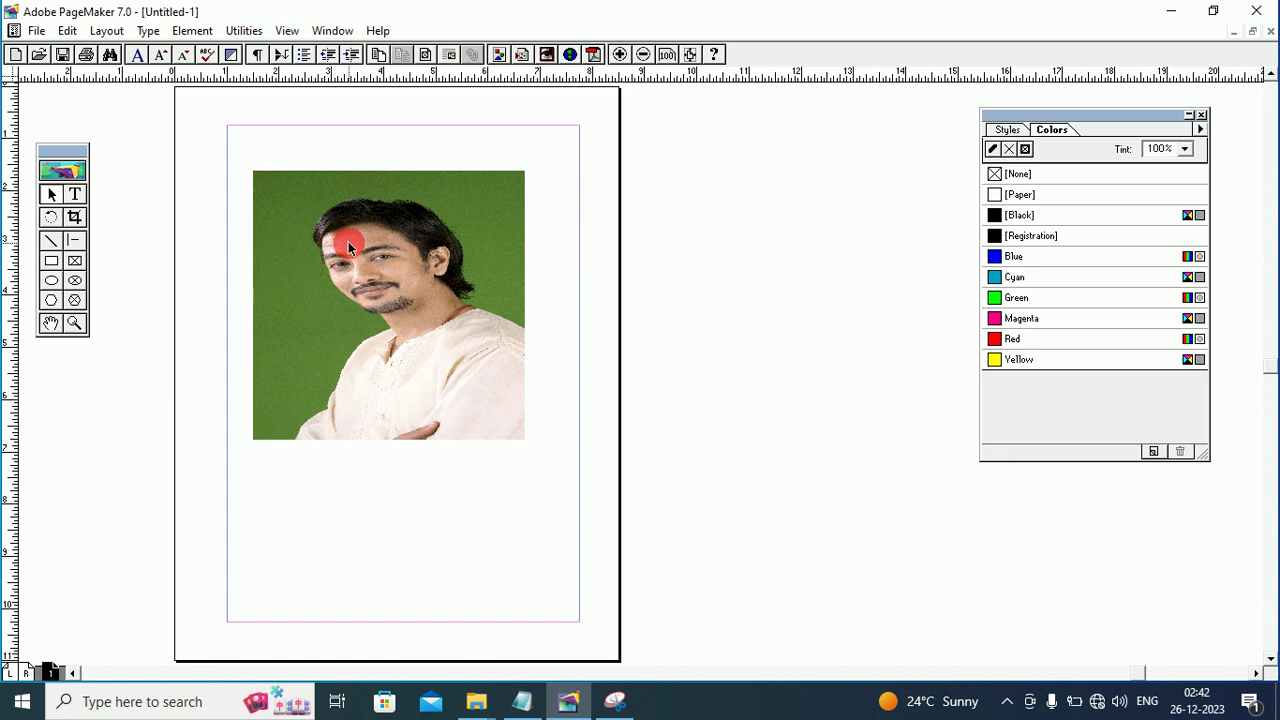
Rotate the photo freely around several pivot points until it is upright with a slight counterclockwise tilt on the page's lower half.
left_click(352, 297)
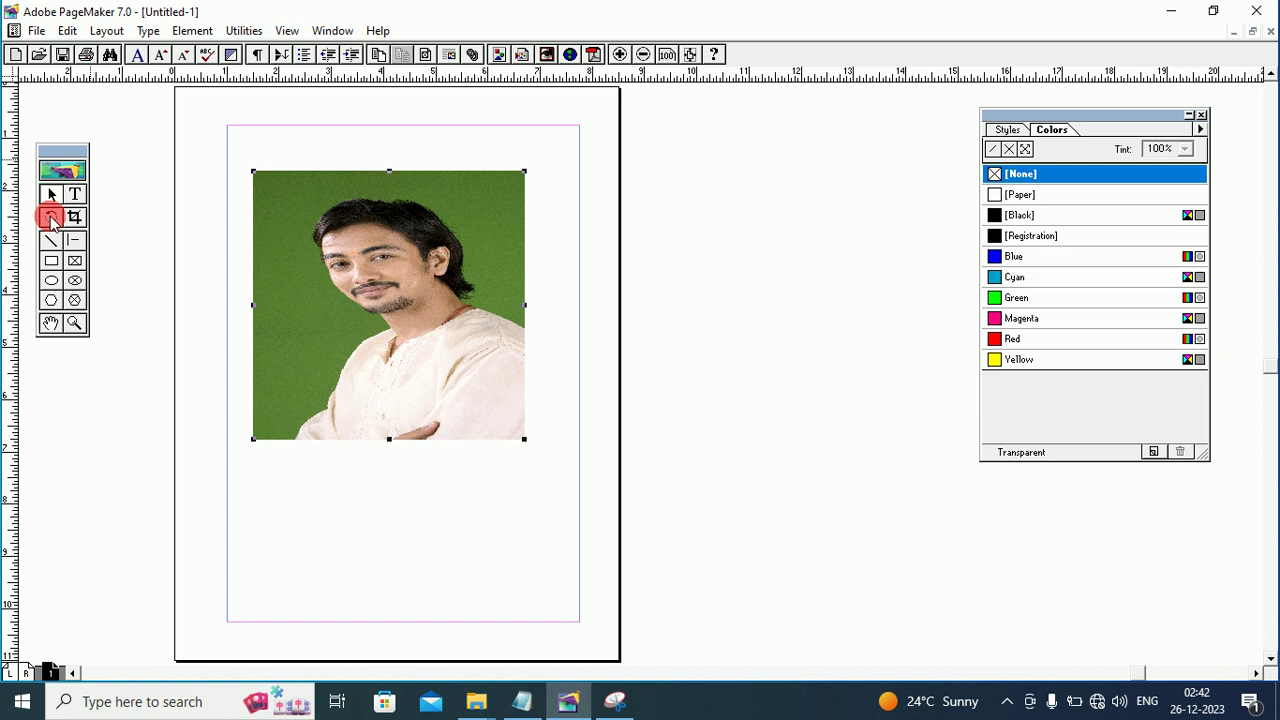
left_click(50, 217)
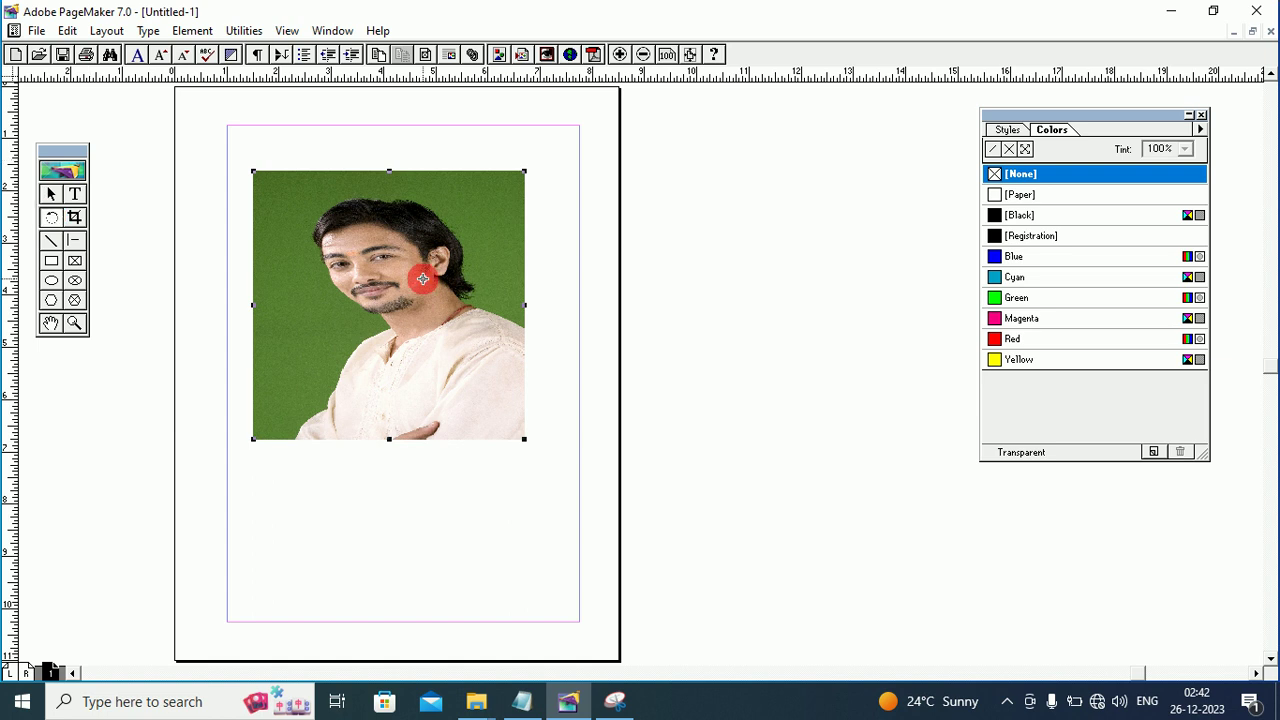
left_click_drag(463, 281, 532, 520)
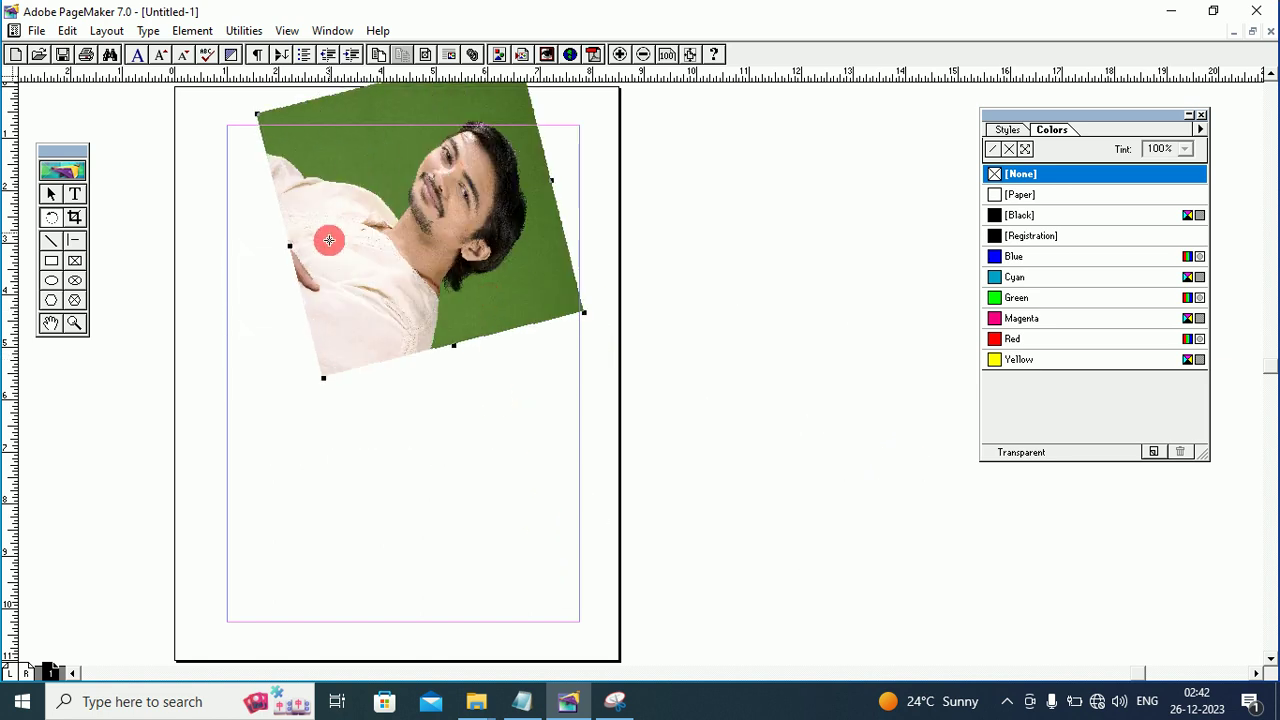
mouse_move(329, 237)
left_mouse_down()
mouse_move(523, 351)
mouse_move(609, 332)
left_mouse_up()
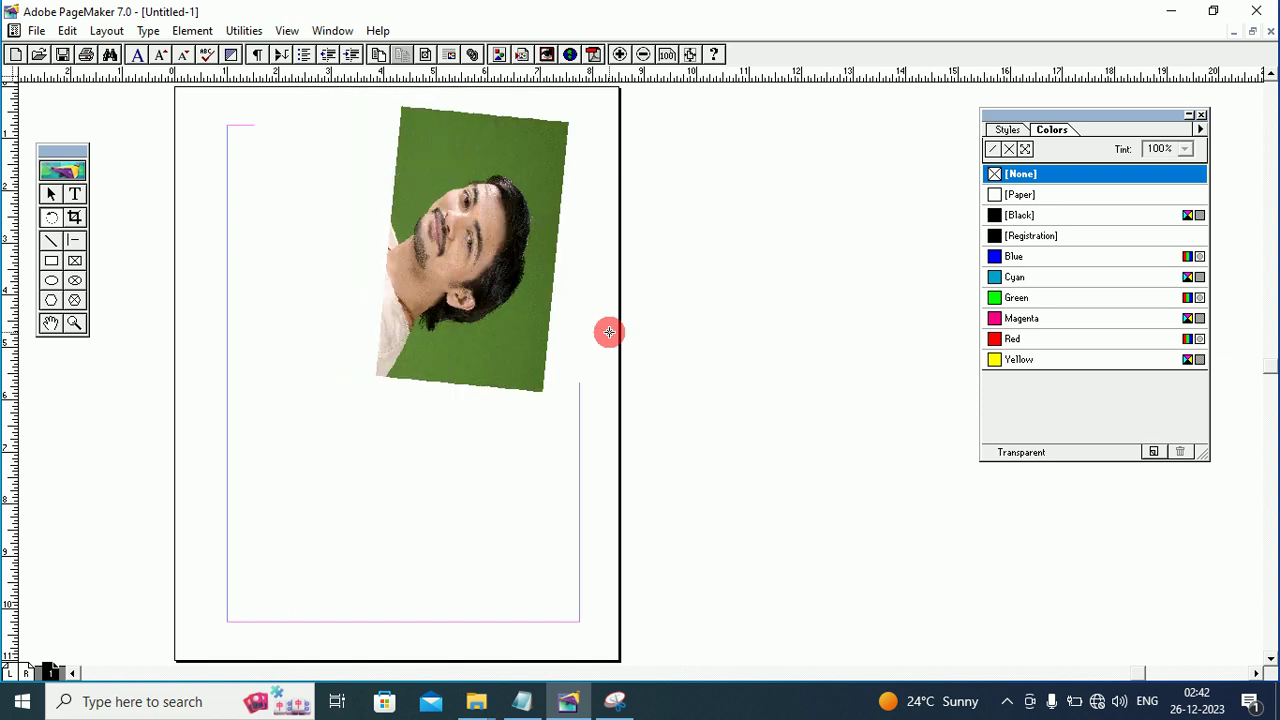
left_click_drag(609, 257, 423, 163)
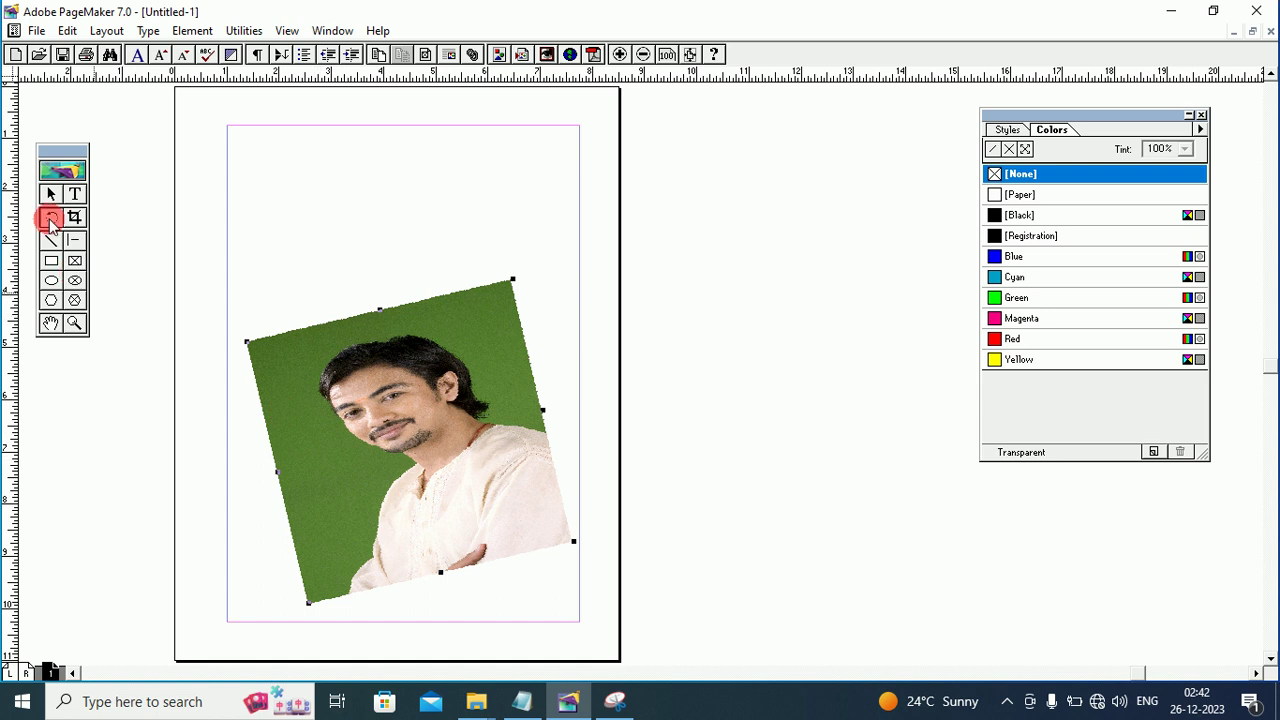
Turn the photo upside down and back to a tilt of about 9° with the Rotate tool, and move it inside the page margins.
left_click(50, 222)
left_click(308, 367)
left_click_drag(330, 424, 323, 486)
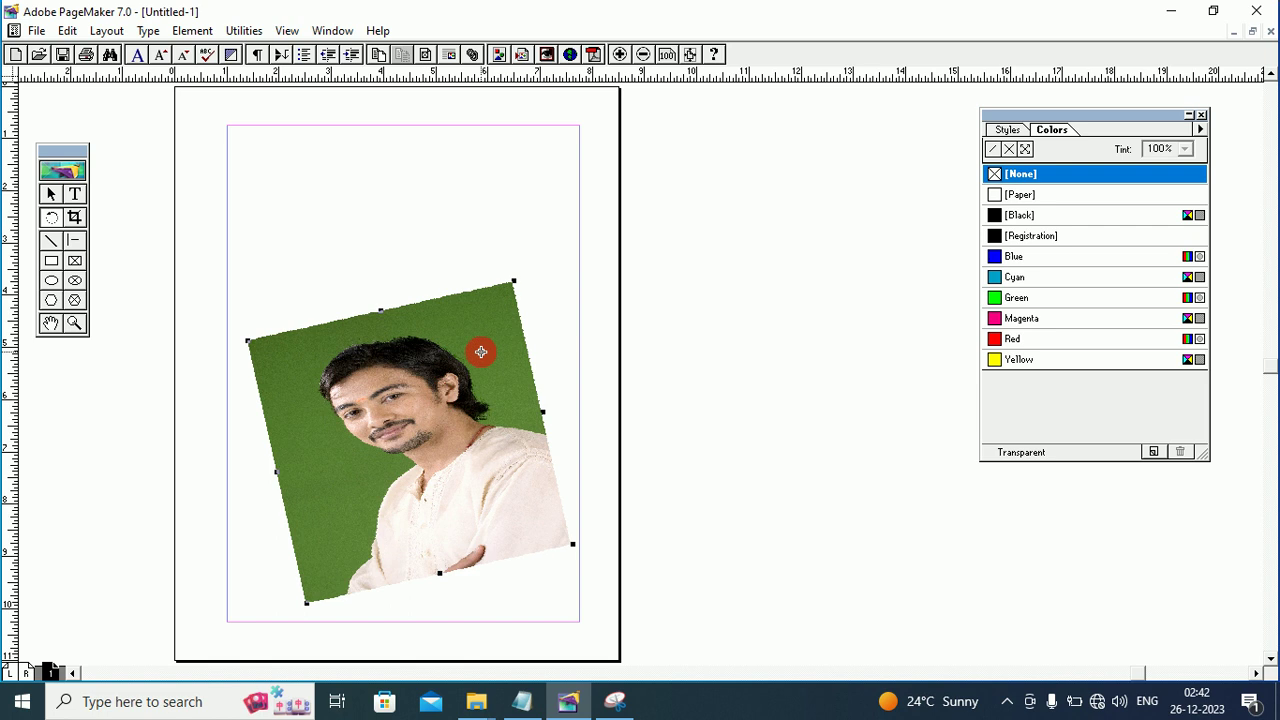
left_click_drag(481, 351, 269, 329)
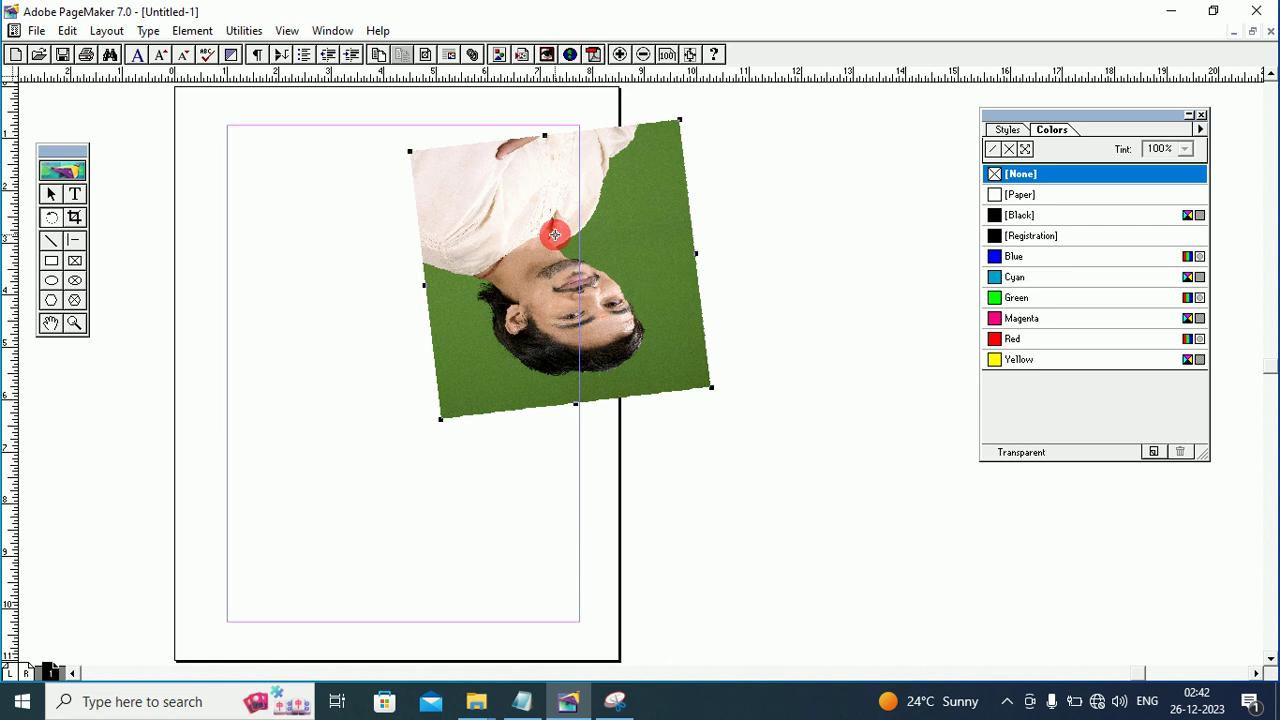
left_click_drag(554, 234, 304, 220)
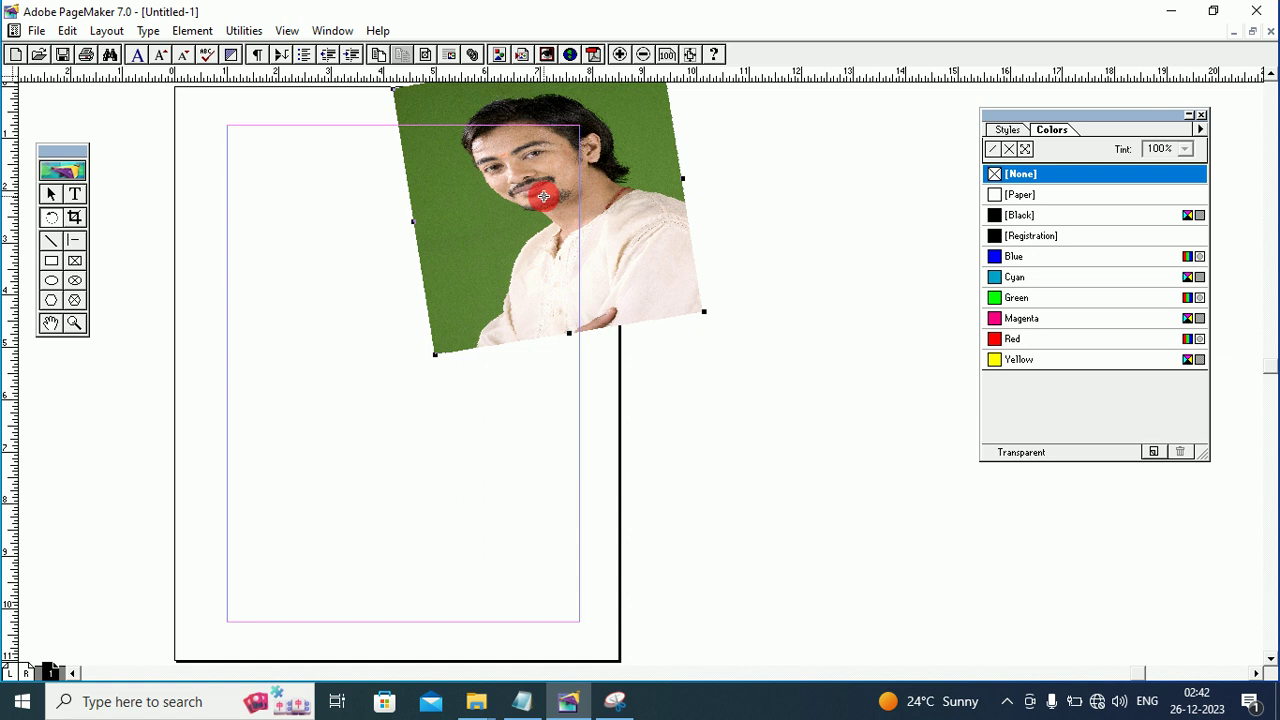
left_click(52, 196)
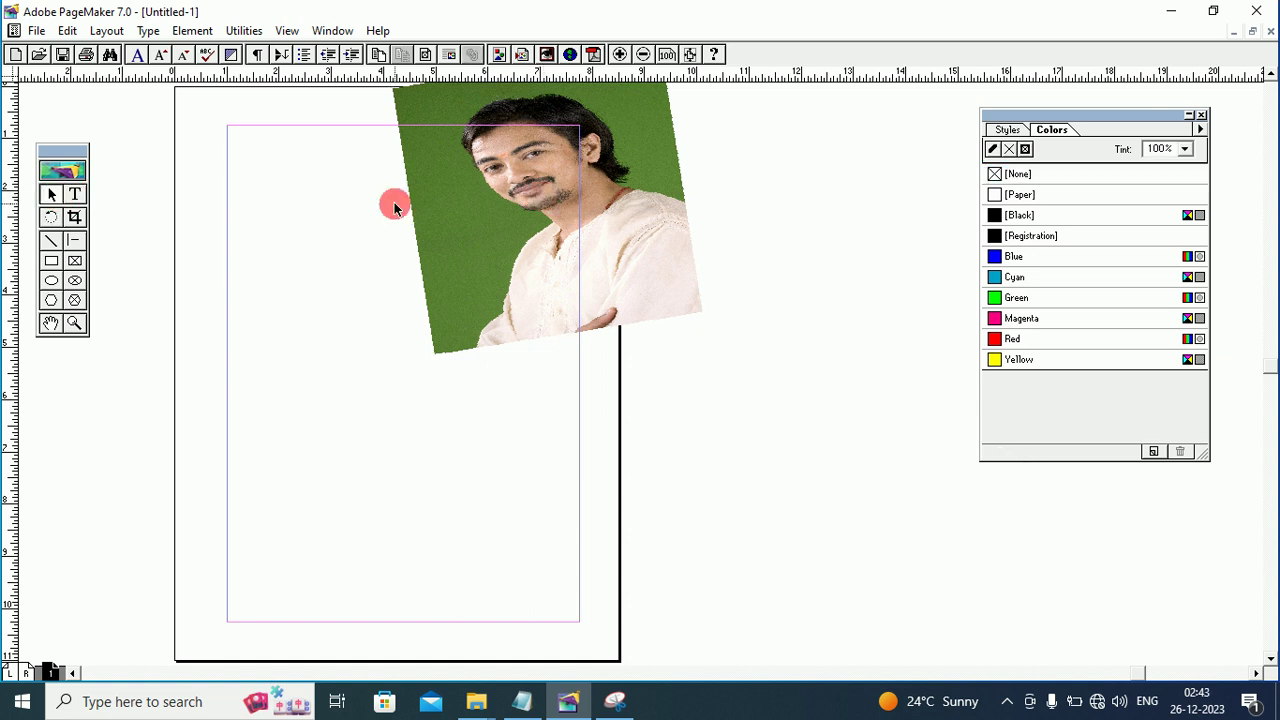
left_click_drag(486, 229, 350, 352)
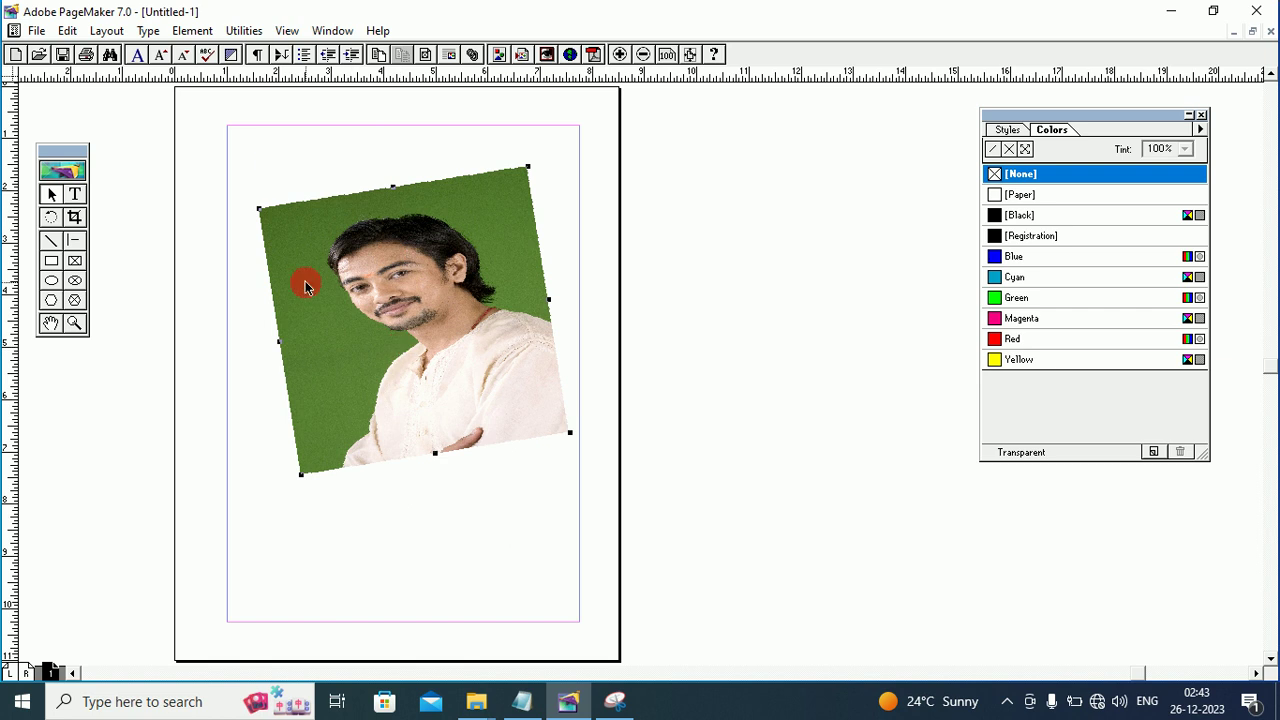
Show the Control palette for the selected photo.
left_click(244, 31)
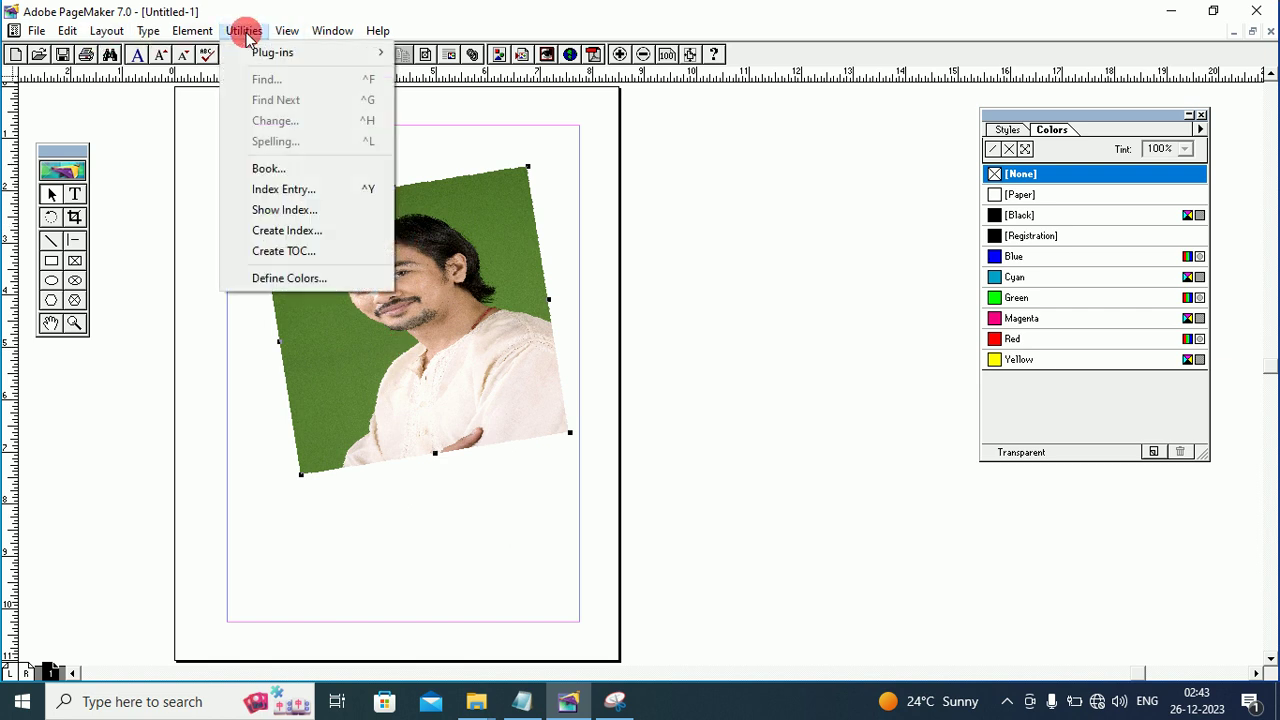
left_click(330, 31)
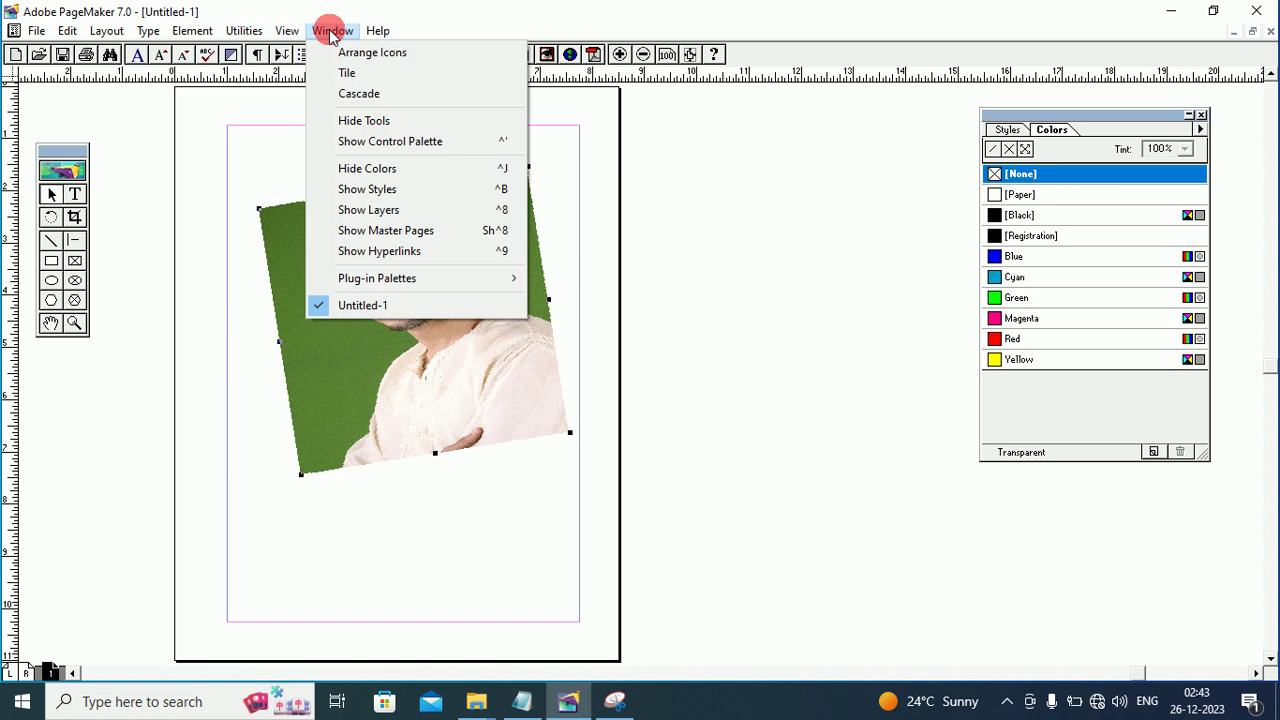
left_click(445, 143)
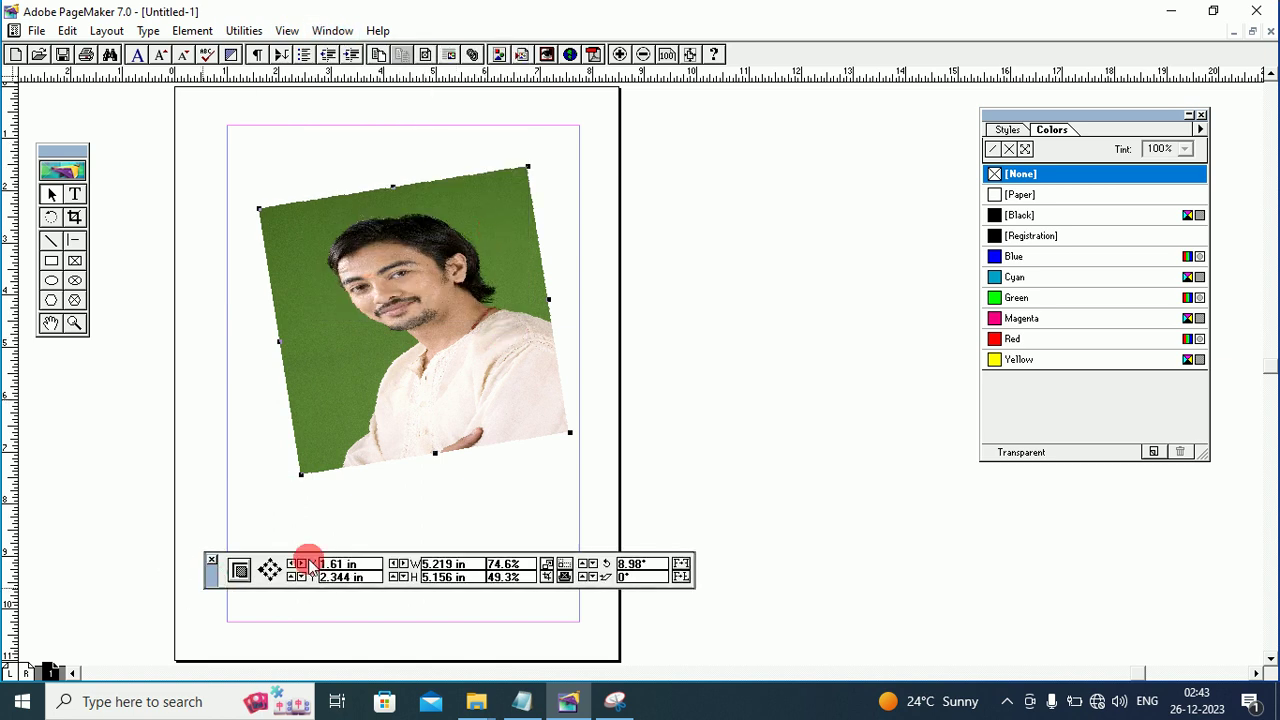
Set the photo's rotation angle to 0° in the Control palette and reposition the palette just below the photo.
left_click_drag(212, 573, 440, 534)
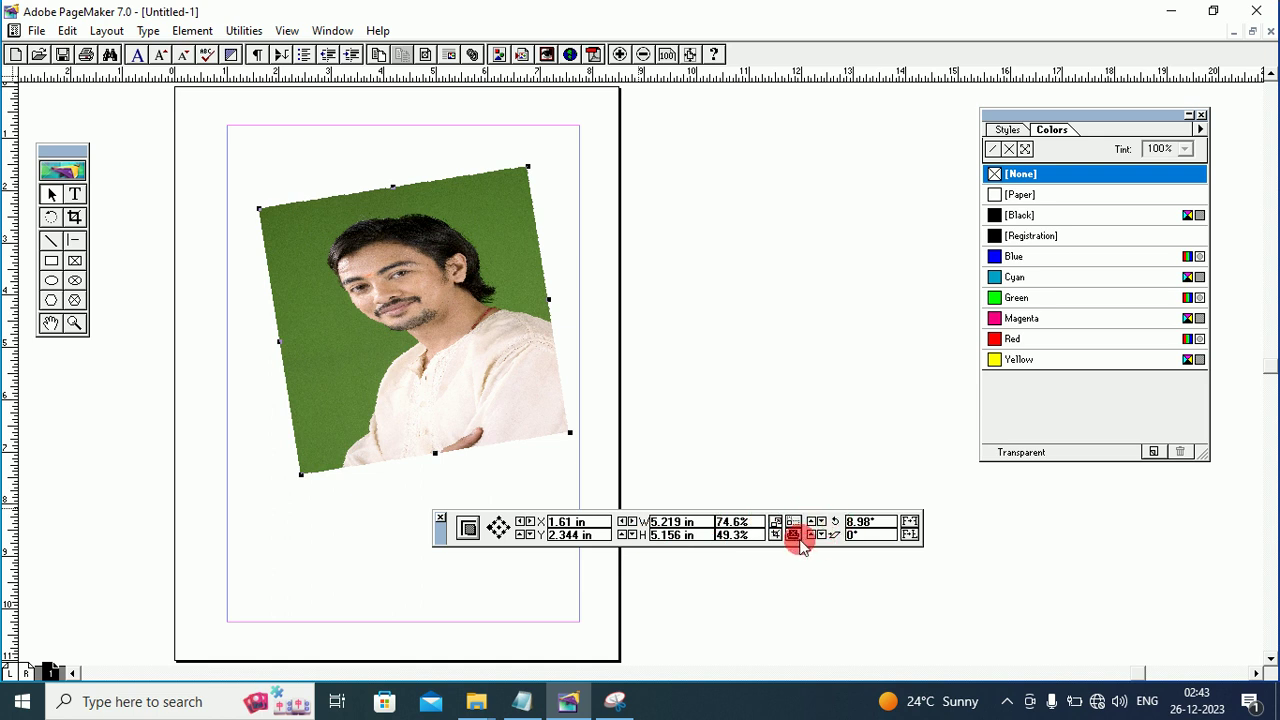
left_click(868, 528)
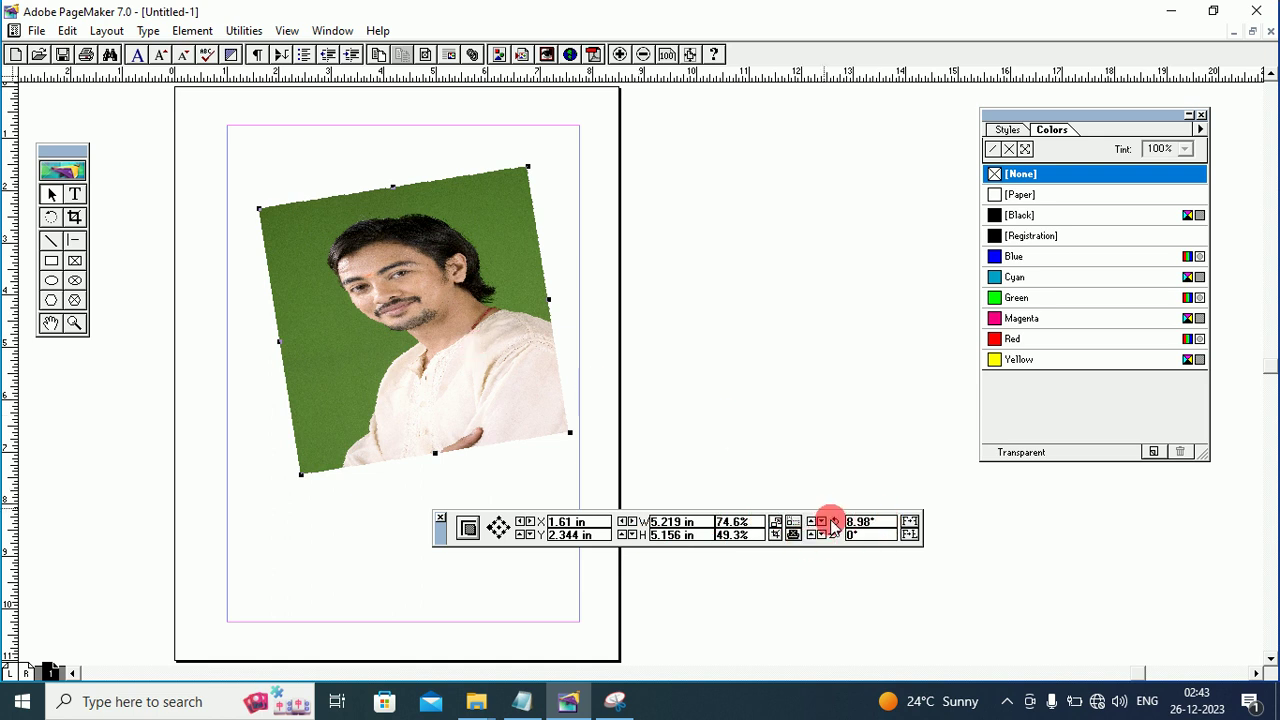
left_click_drag(885, 524, 857, 519)
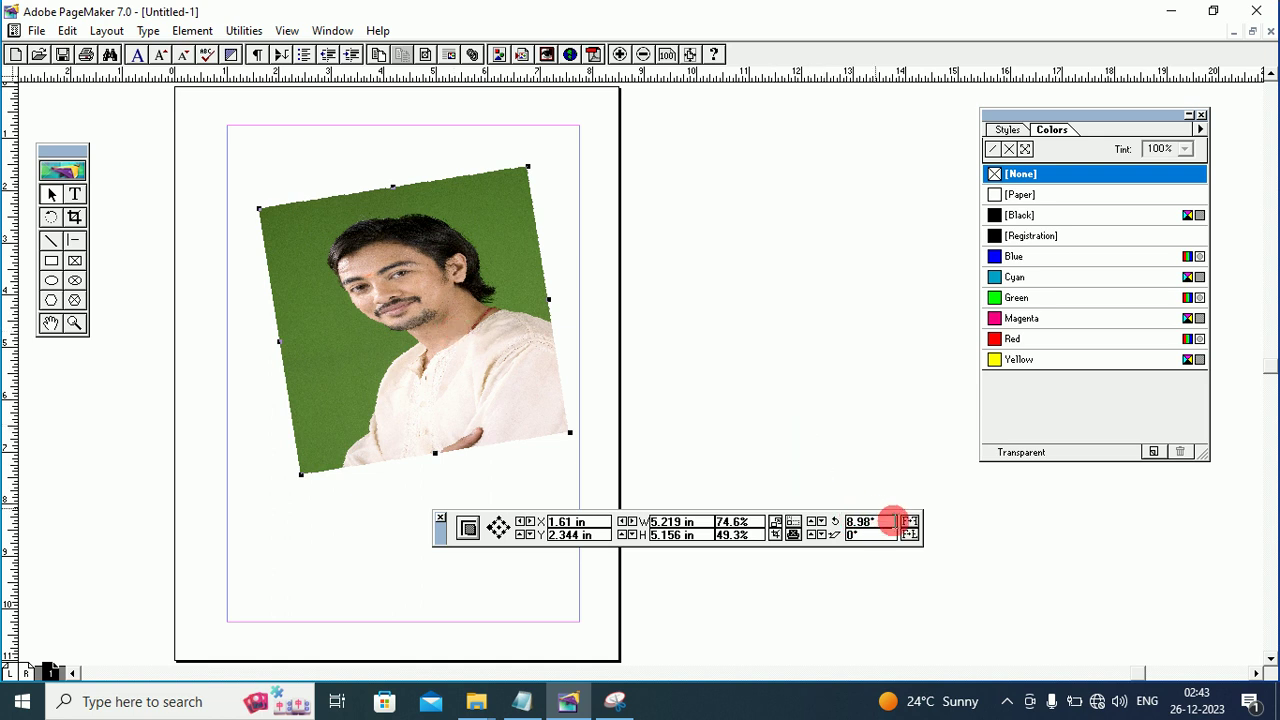
left_click_drag(892, 521, 882, 522)
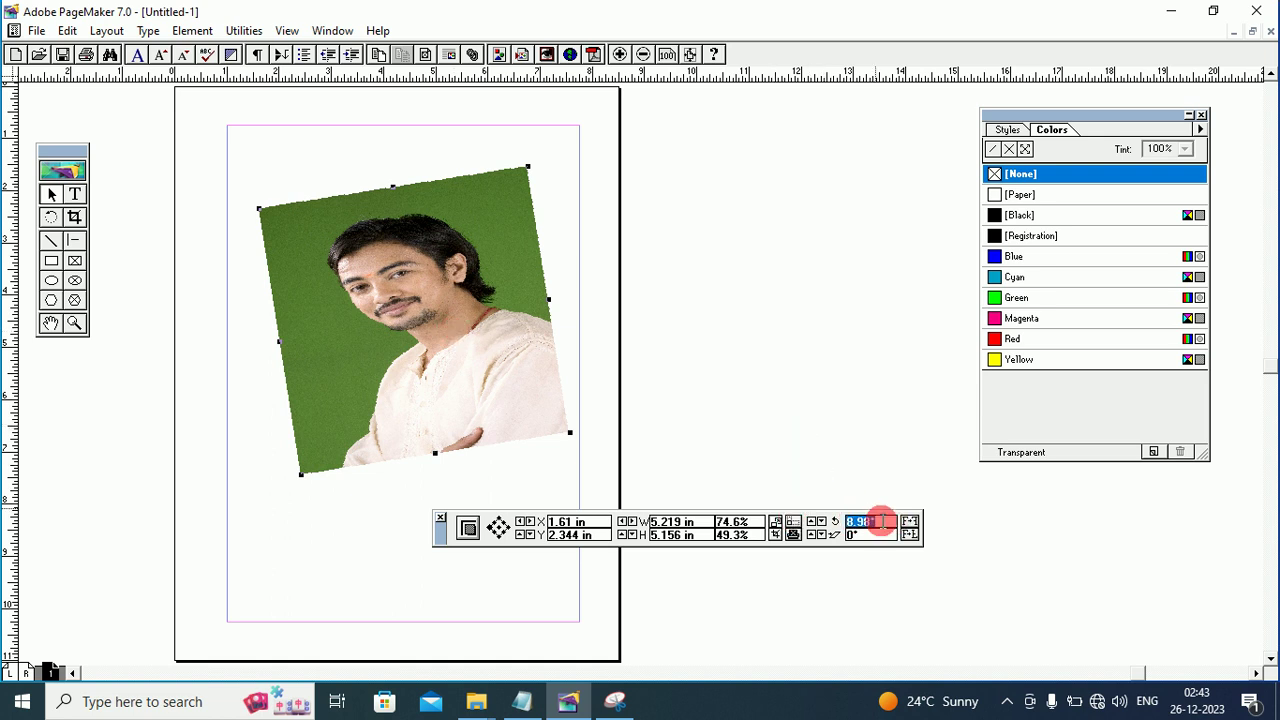
type("0")
key("Return")
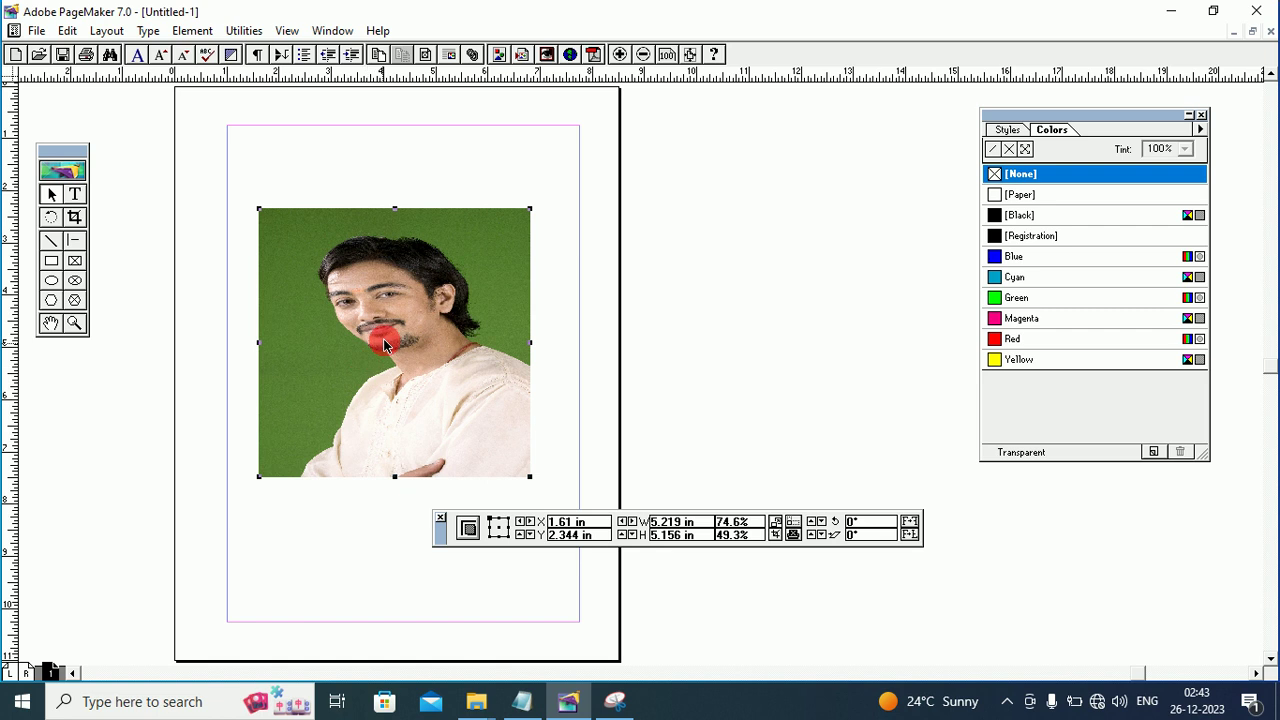
left_click_drag(440, 537, 146, 562)
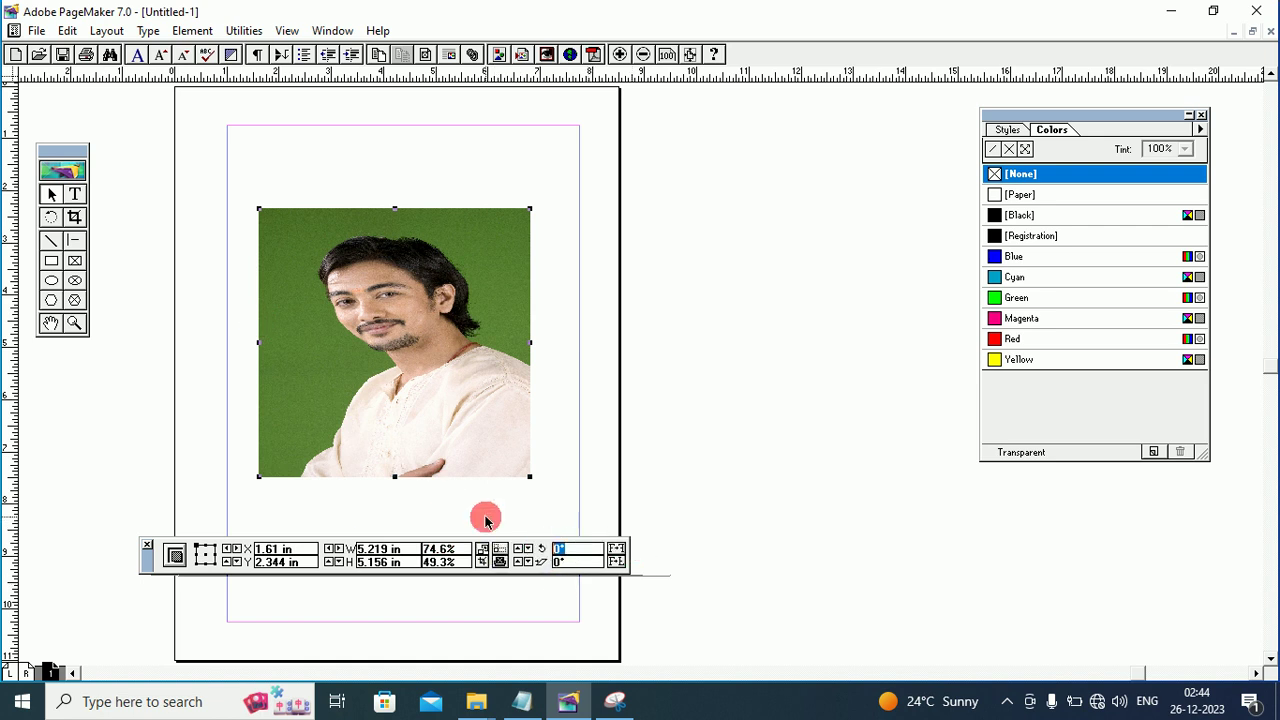
Set the photo's rotation angle to 45° and move the photo back onto the page.
double_click(590, 549)
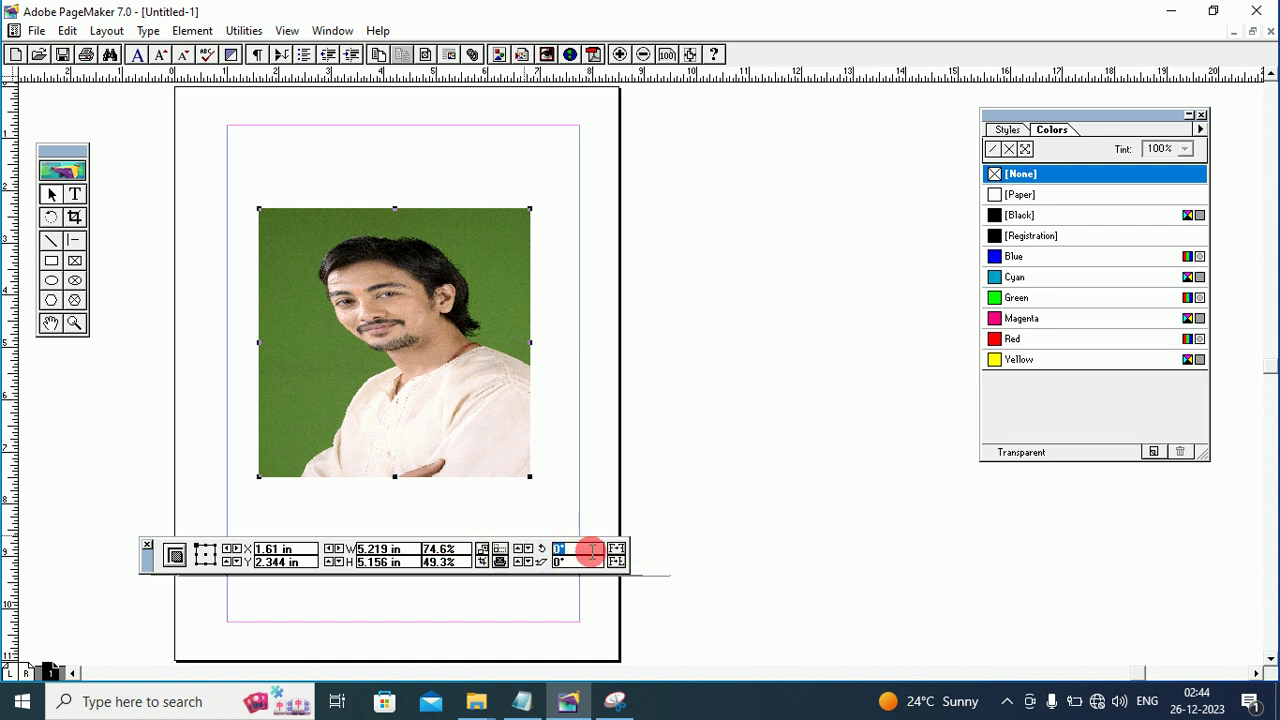
type("45")
key("Return")
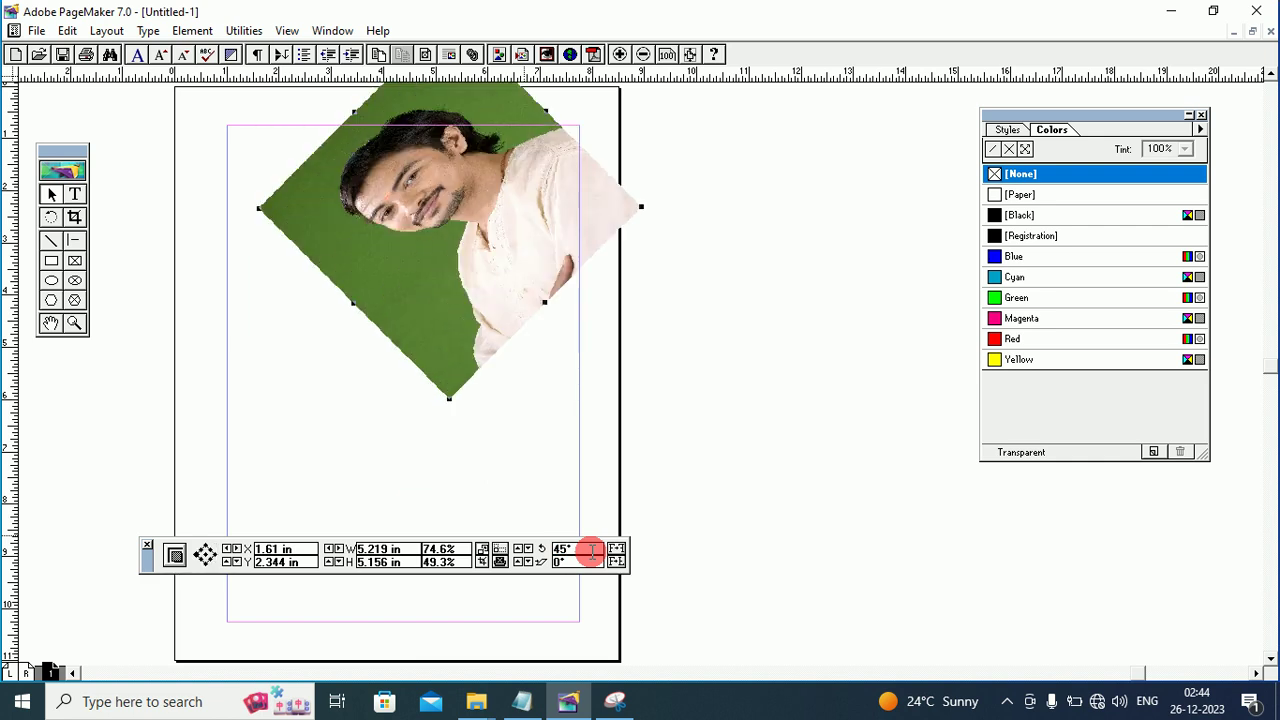
left_click_drag(409, 263, 373, 317)
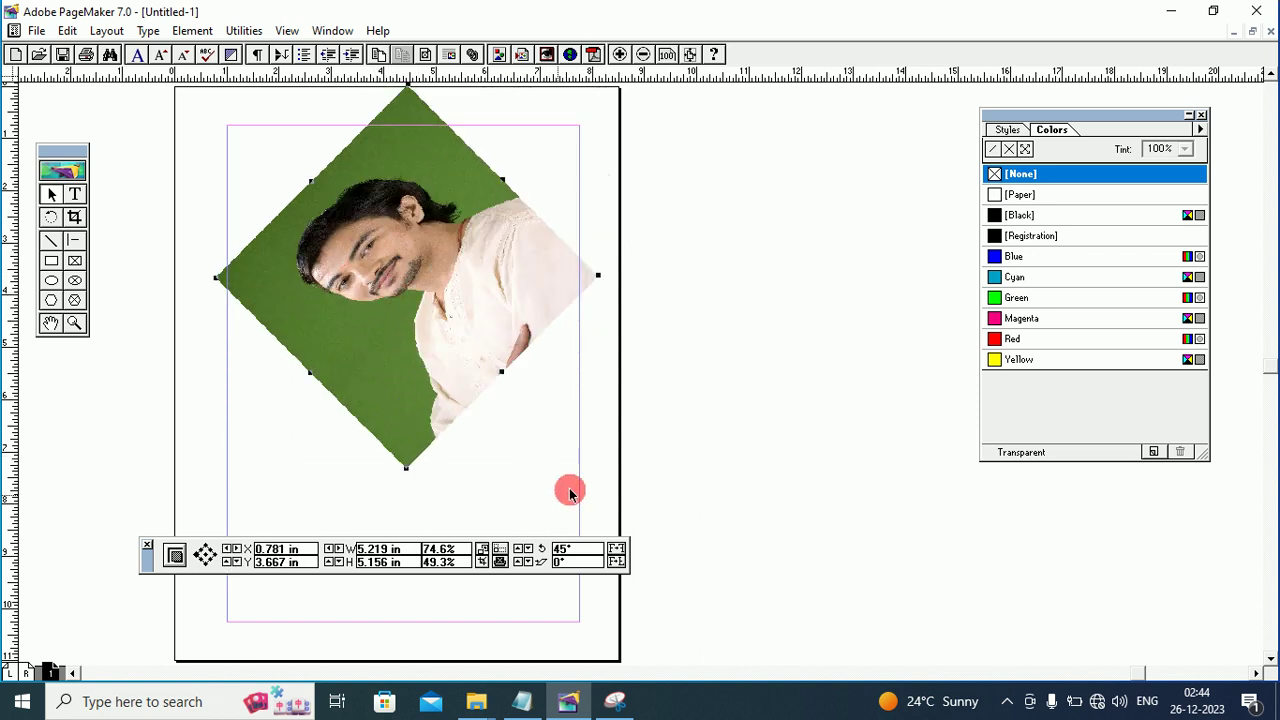
Set the photo's rotation angle to 90° and move the photo down inside the page margins.
left_click_drag(577, 553, 537, 551)
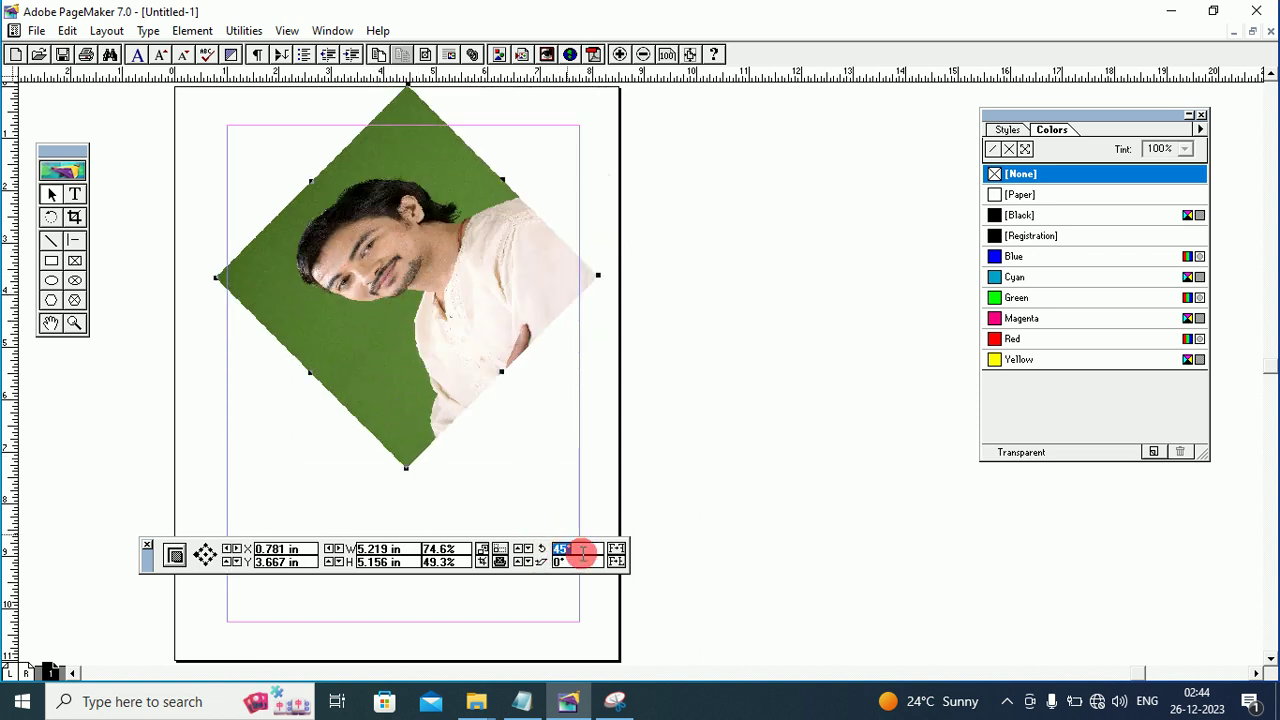
type("90")
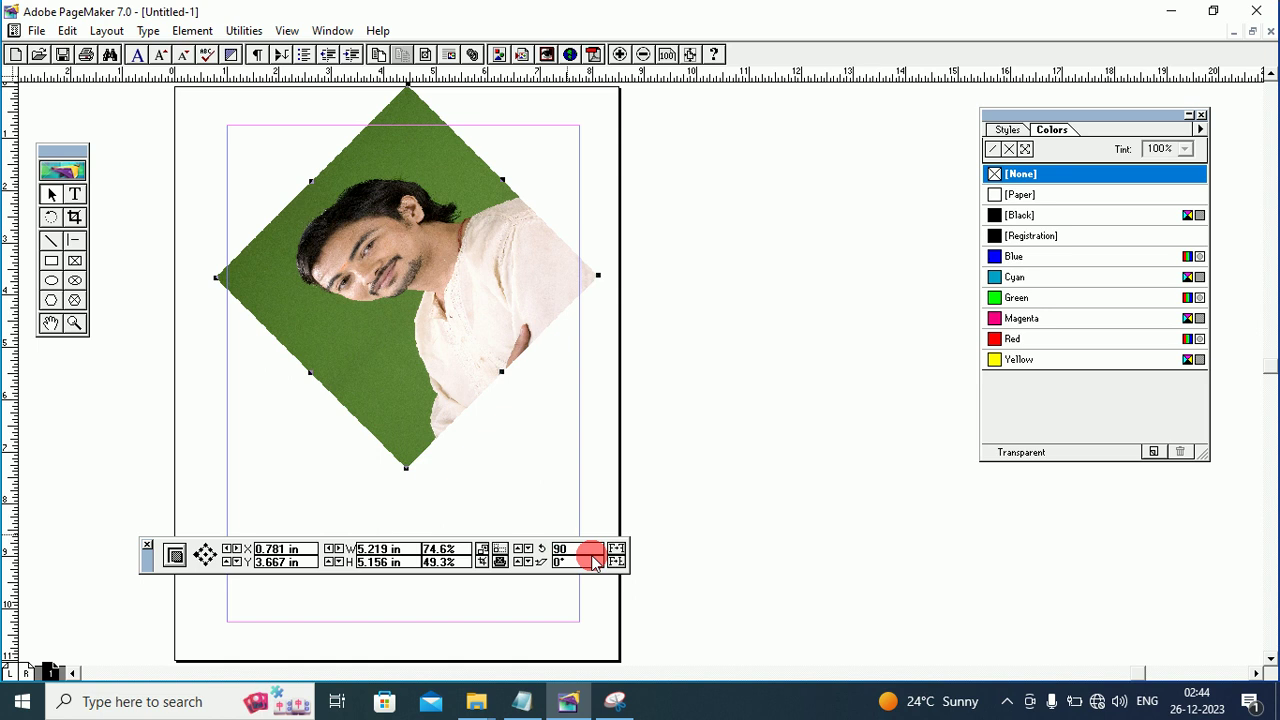
key("Return")
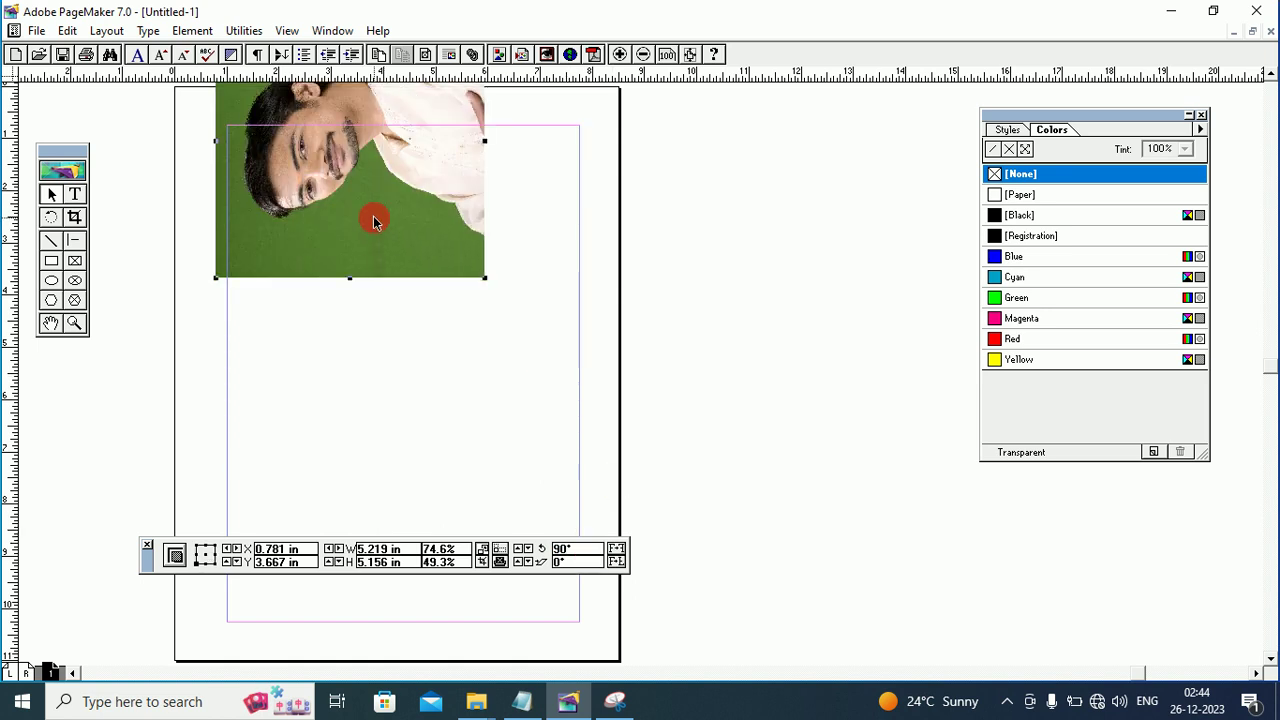
left_click_drag(371, 217, 398, 380)
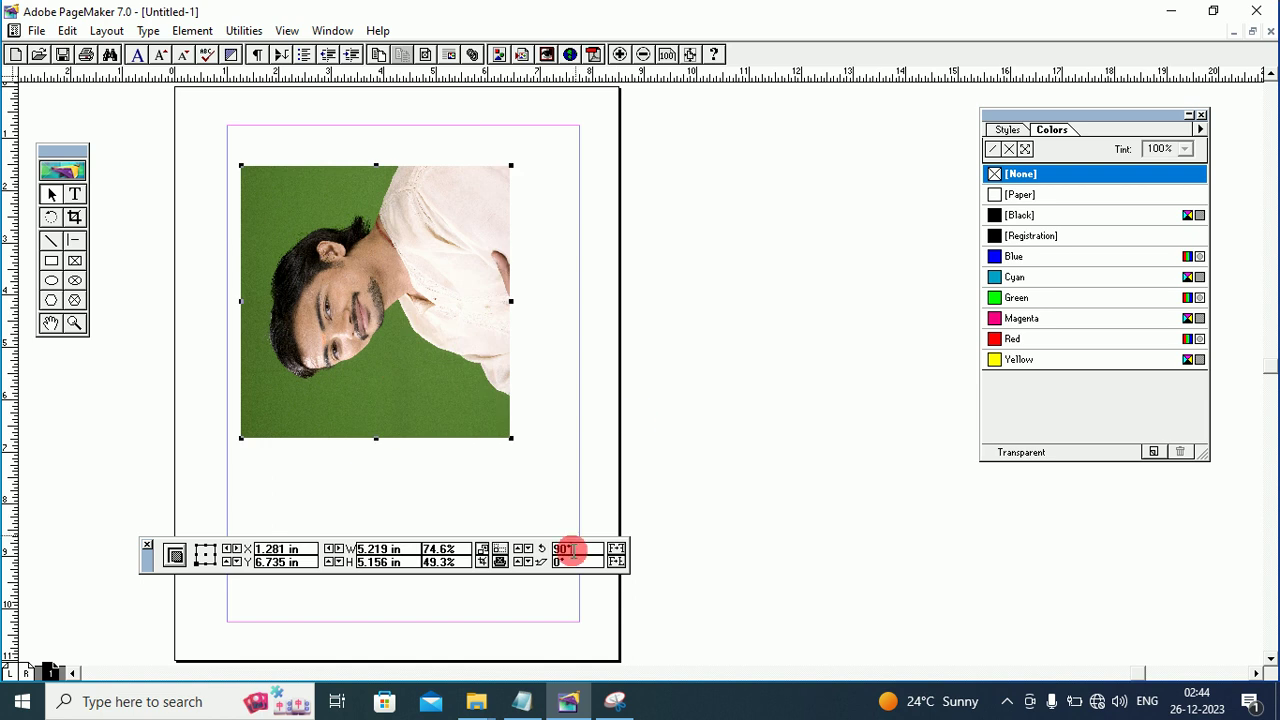
Set the photo's rotation angle to -45° and move the photo up to the middle of the page.
left_click_drag(572, 550, 545, 555)
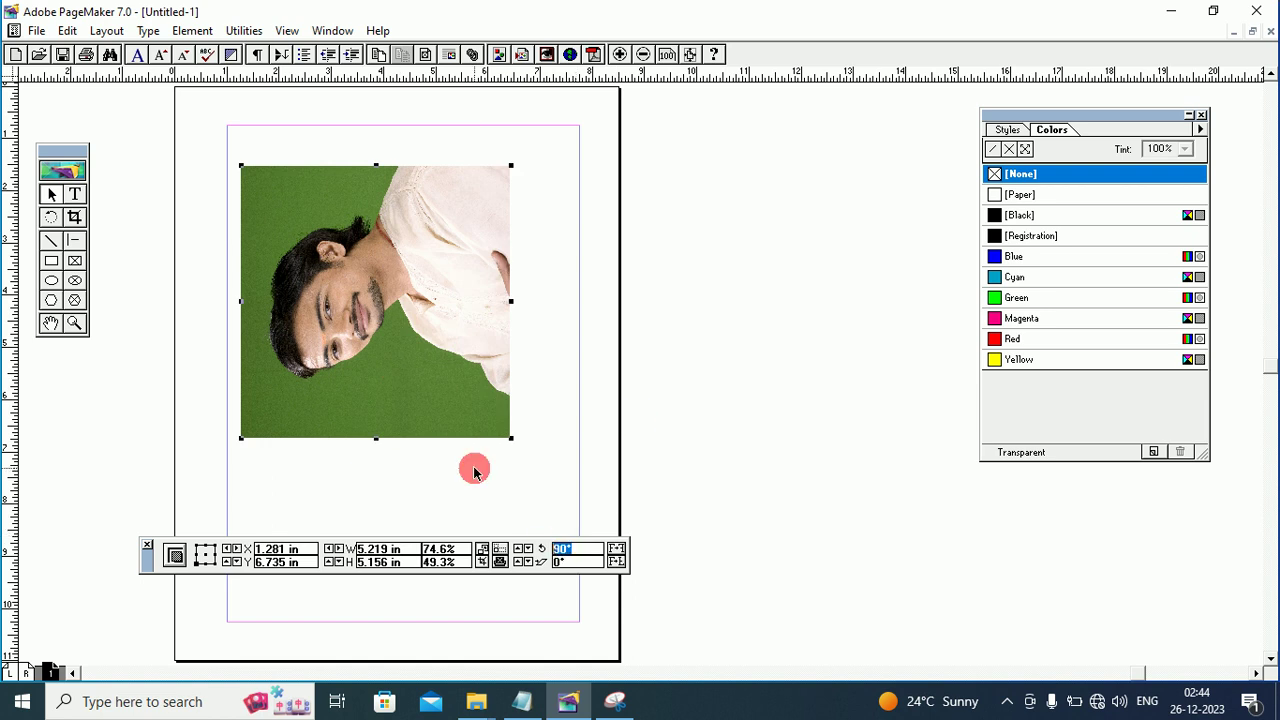
key("BackSpace")
type("-45")
key("Return")
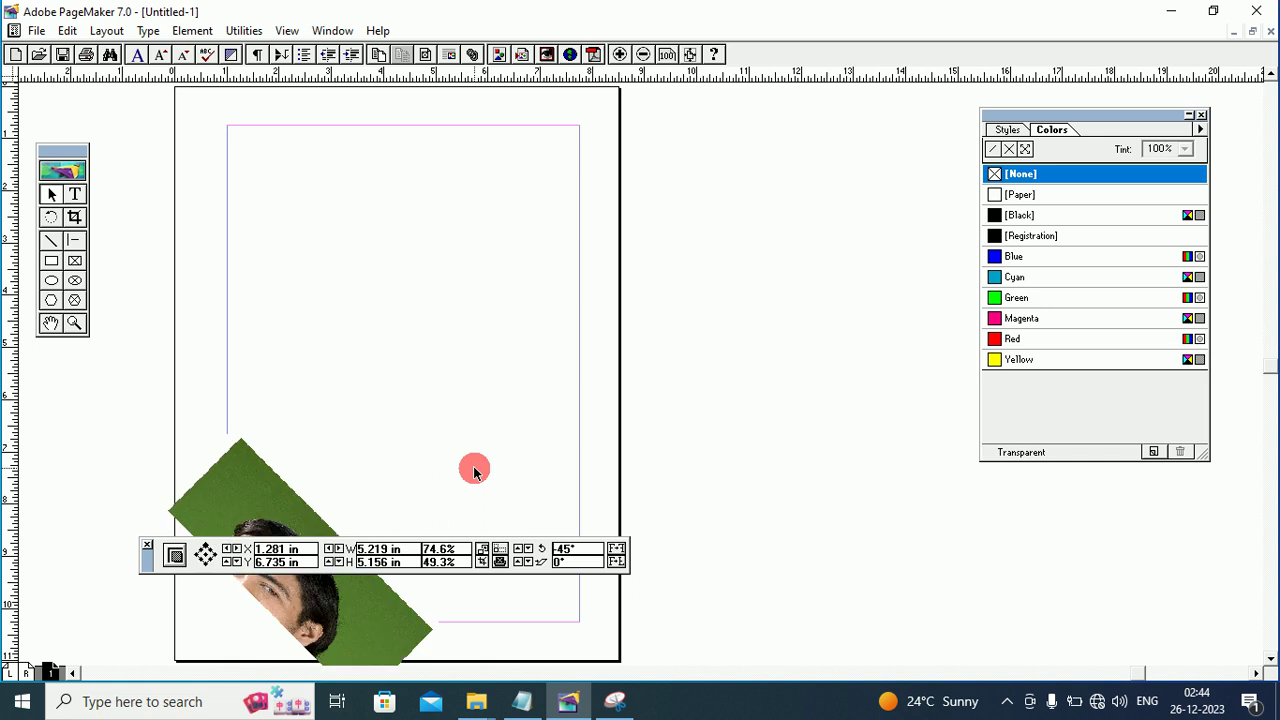
left_click_drag(166, 609, 323, 362)
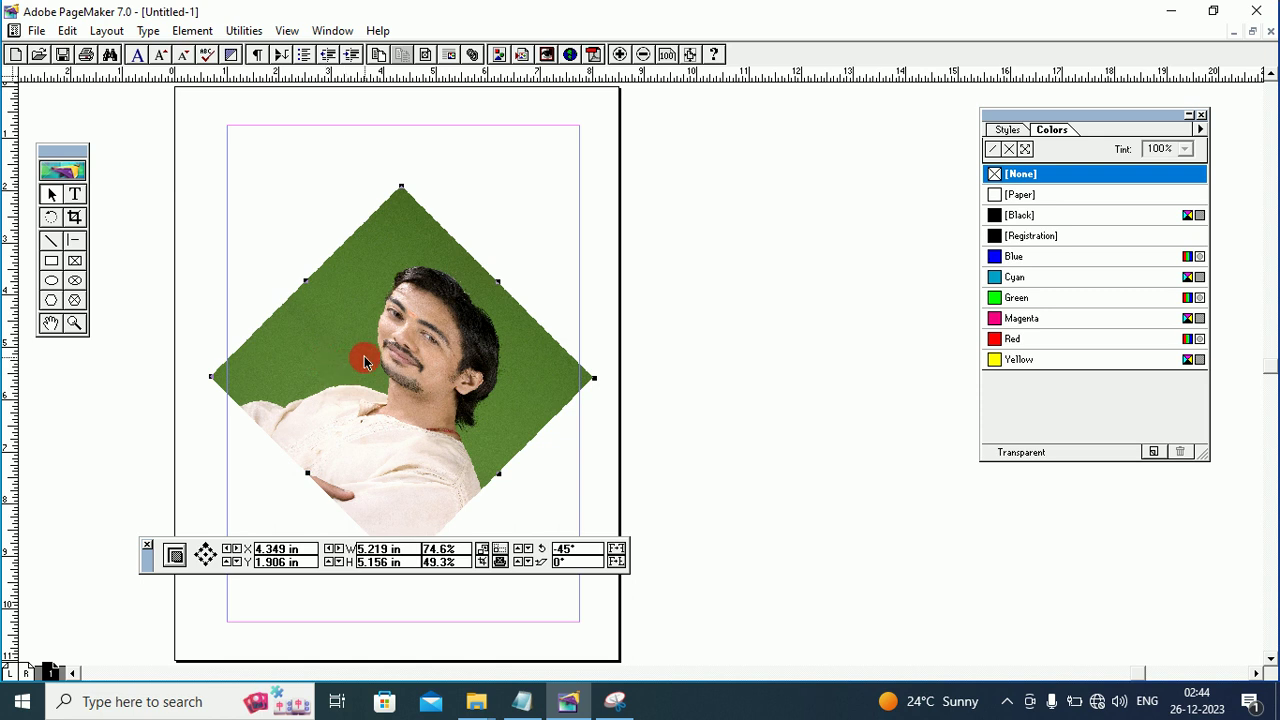
left_click_drag(368, 350, 366, 341)
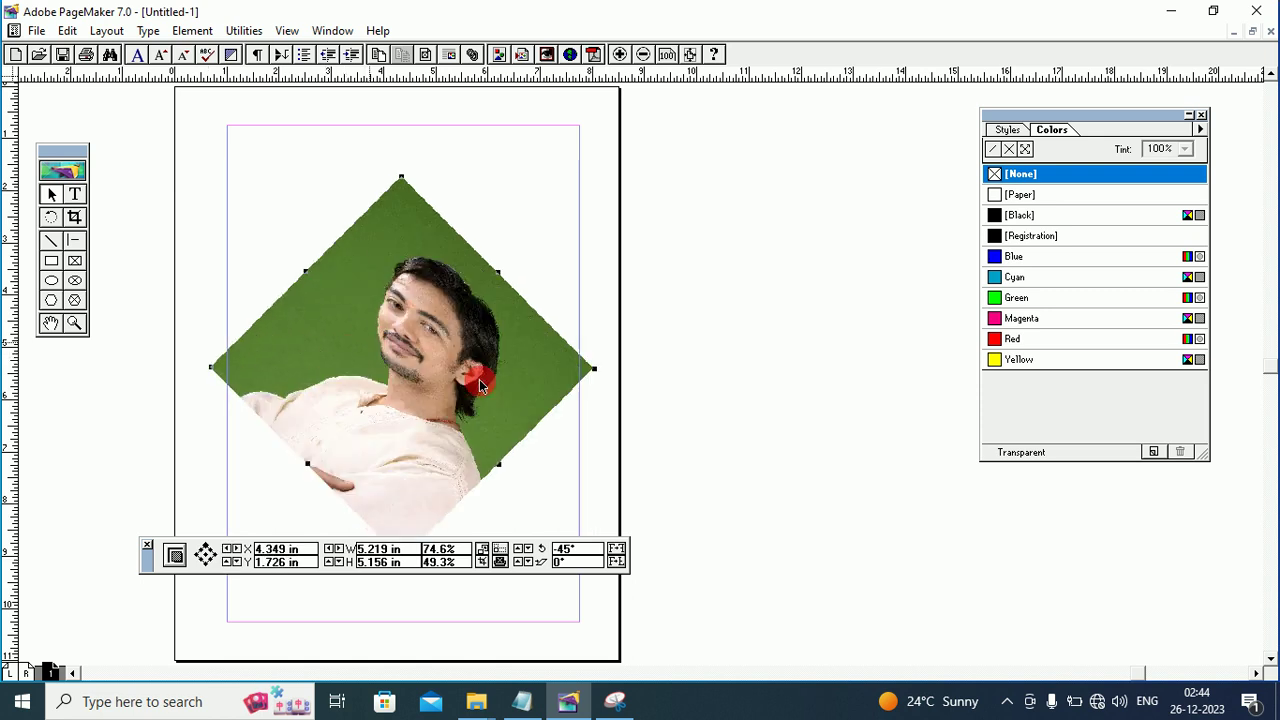
Set the photo's rotation angle to 0° and move the photo inside the margins, at about X 1.313 in and Y 1.625 in.
left_click_drag(586, 549, 545, 549)
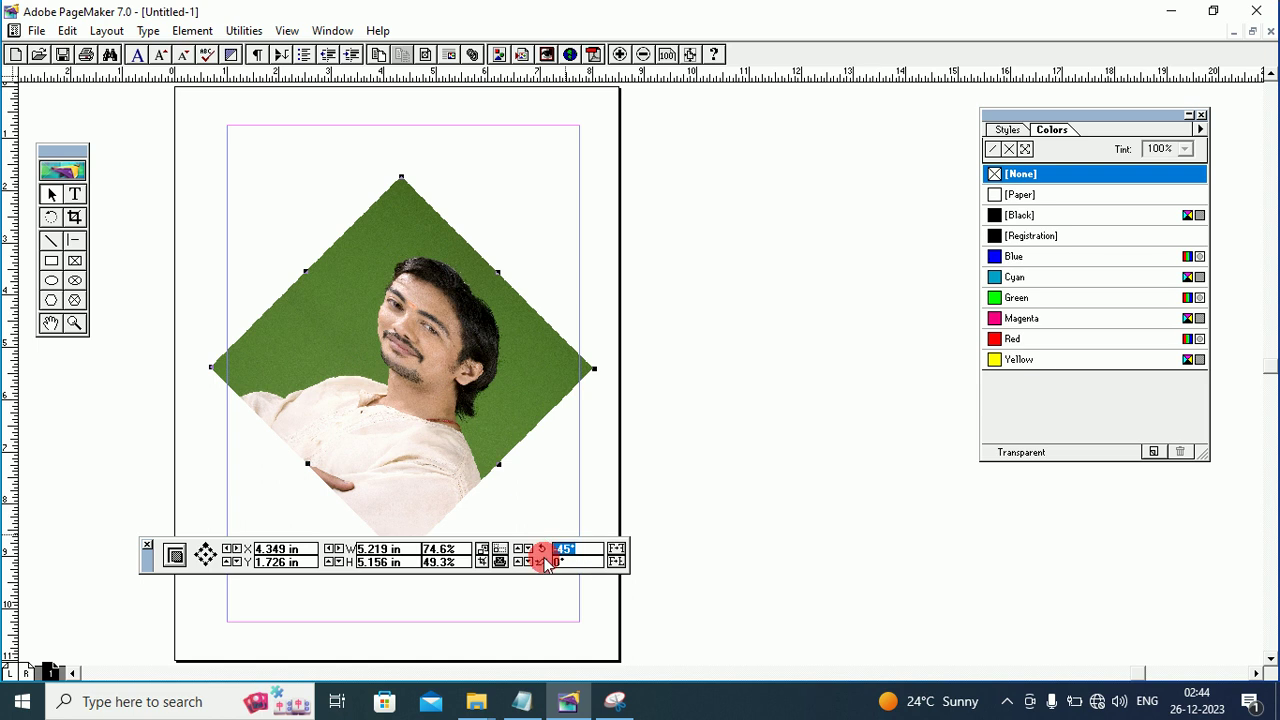
type("0")
key("Return")
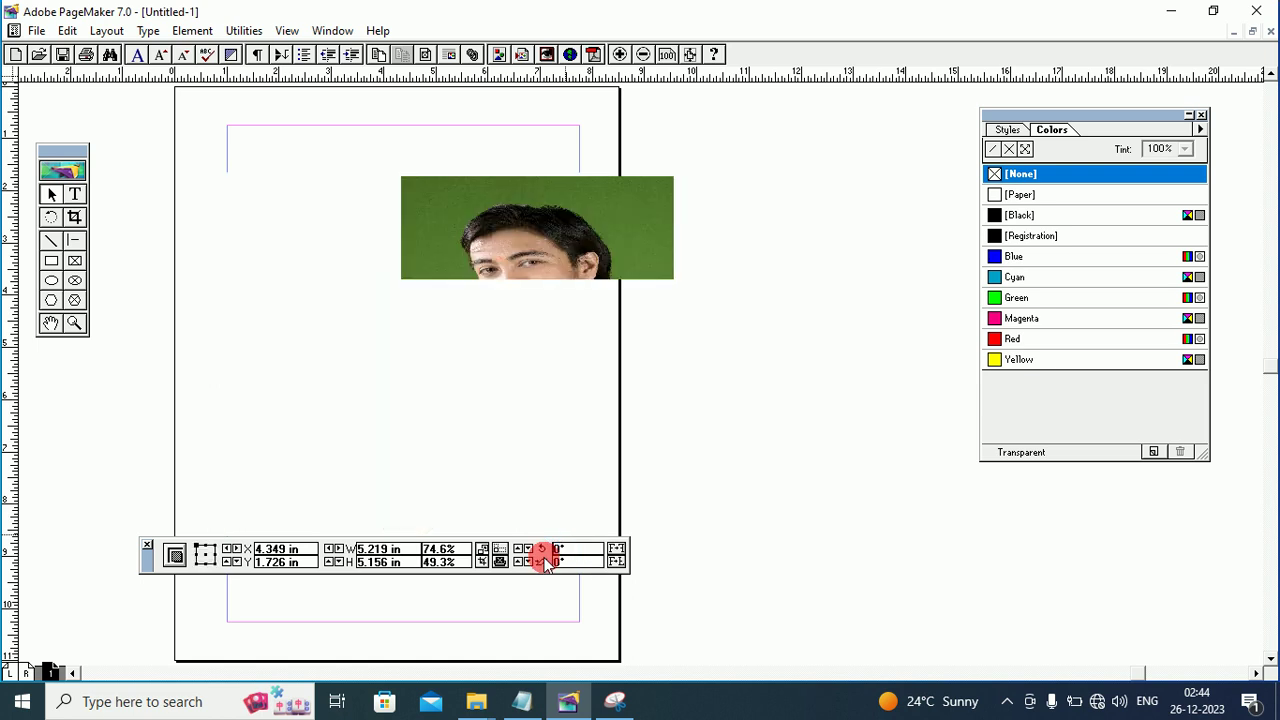
left_click_drag(547, 344, 388, 344)
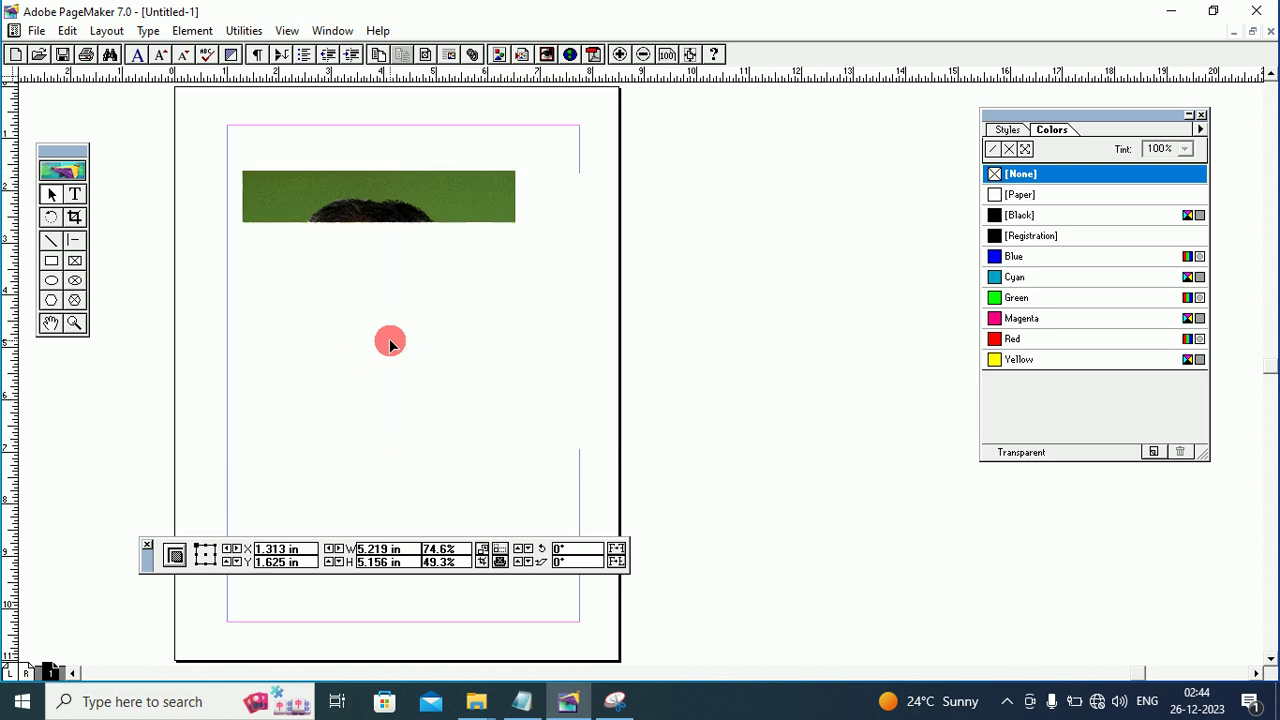
left_click(51, 217)
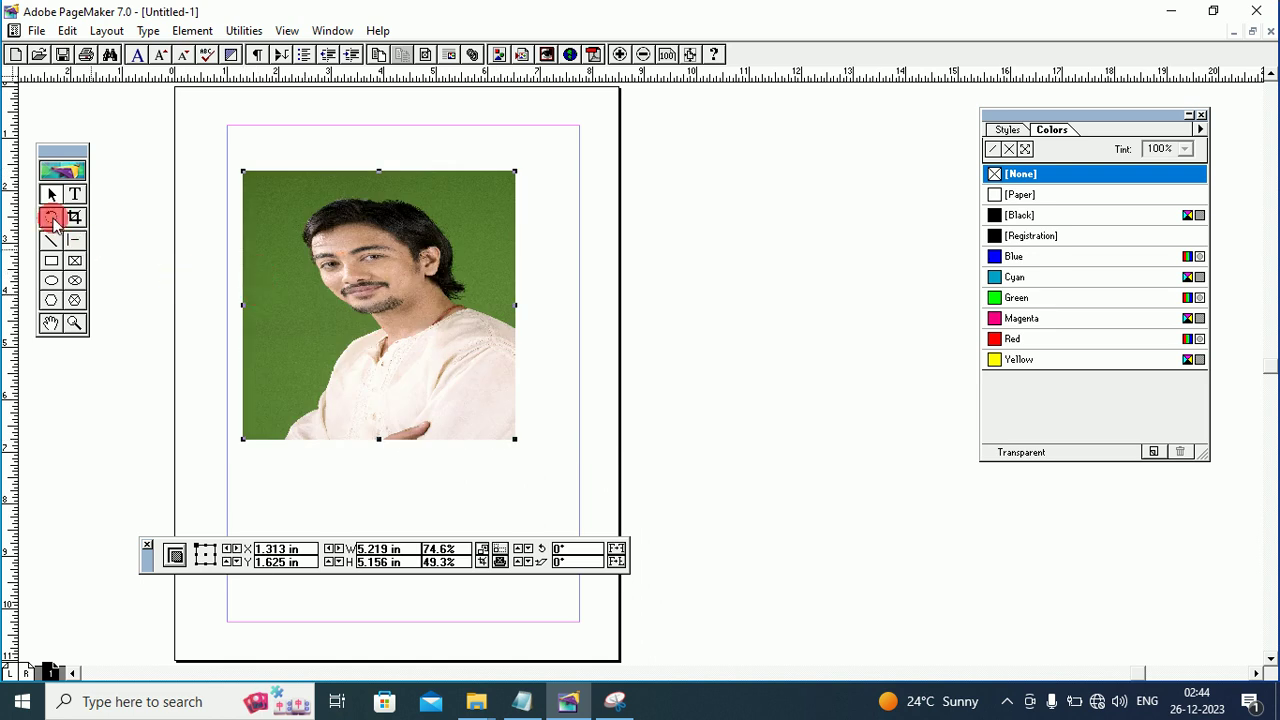
left_click(557, 548)
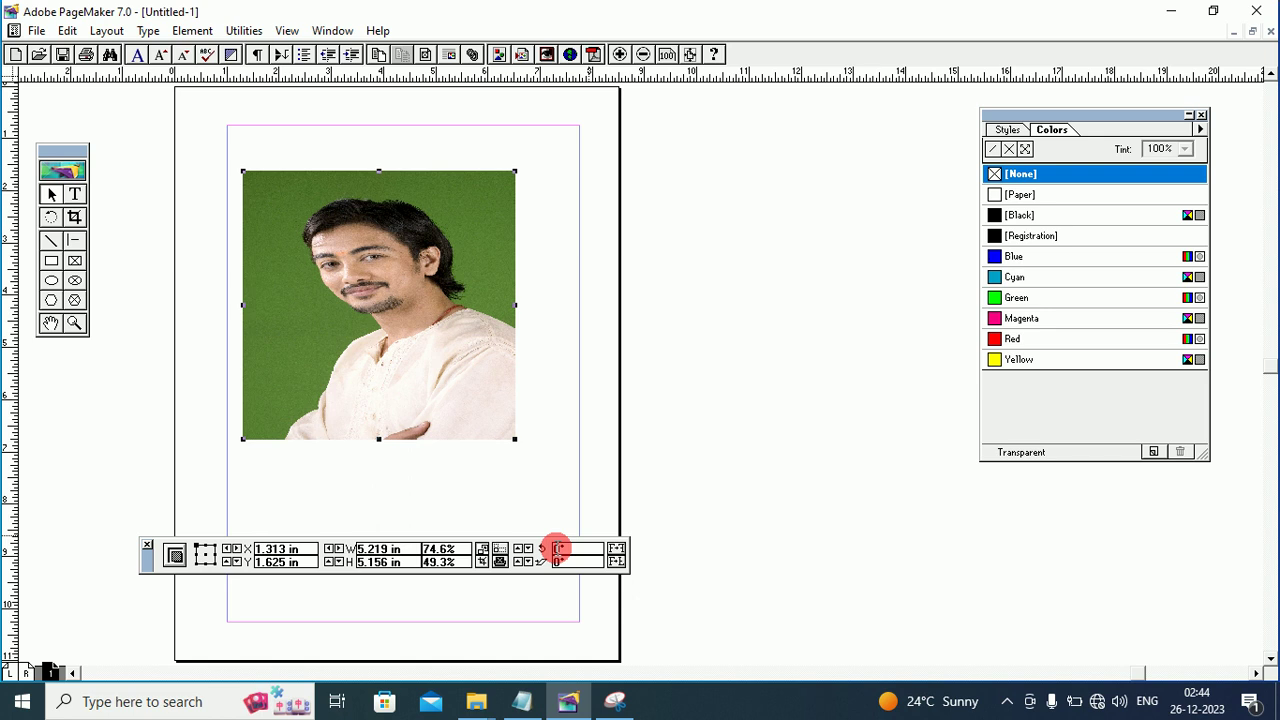